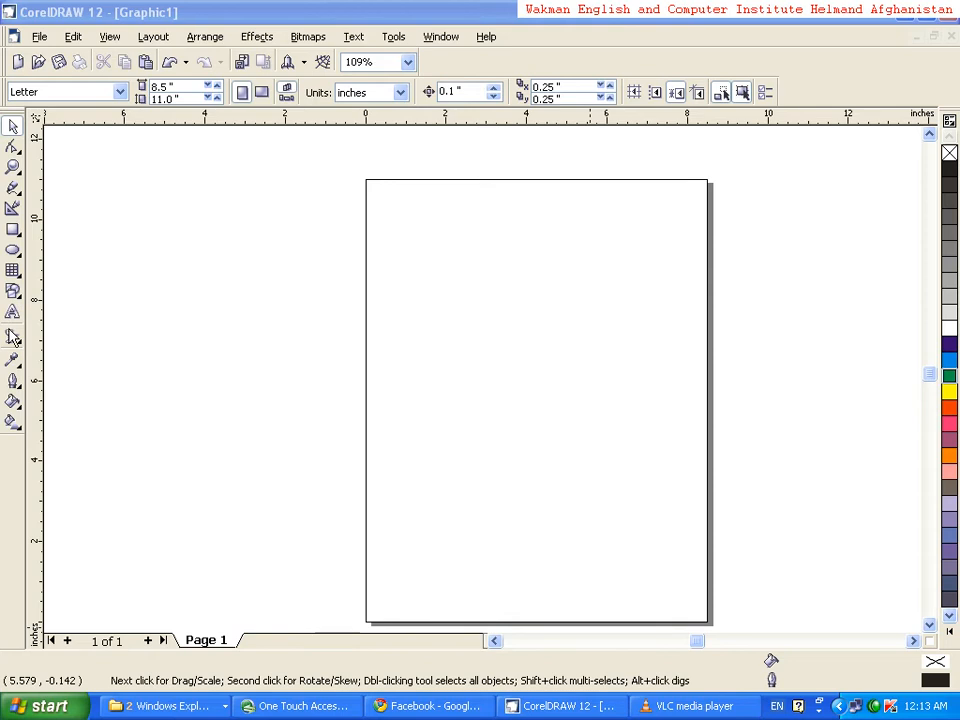
Add the artistic text "HELMAND" in the upper area of the page.
click(12, 314)
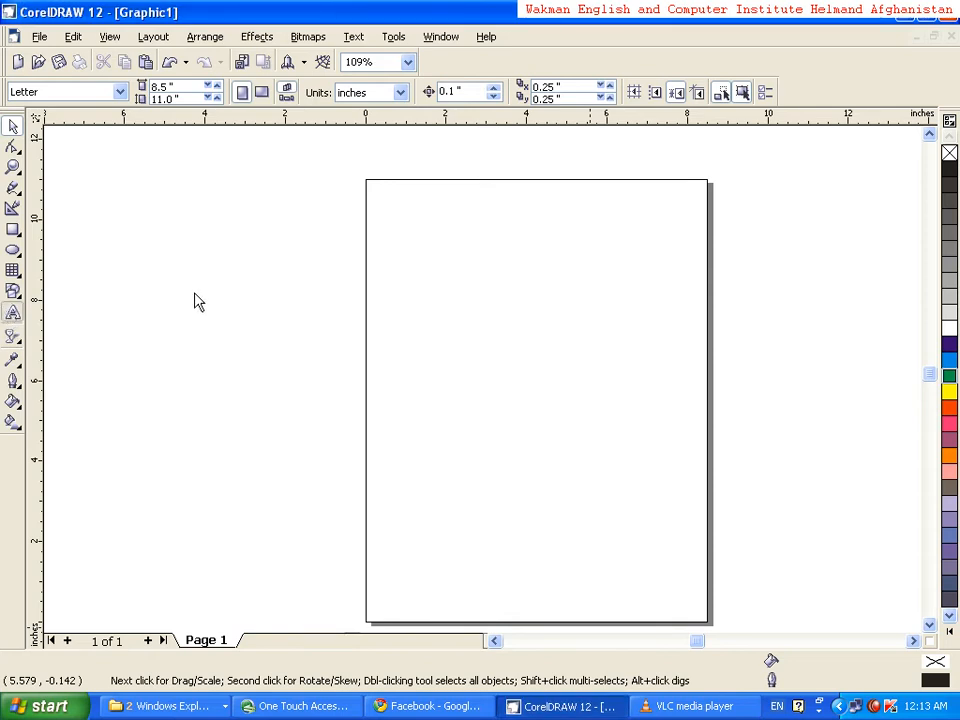
click(417, 257)
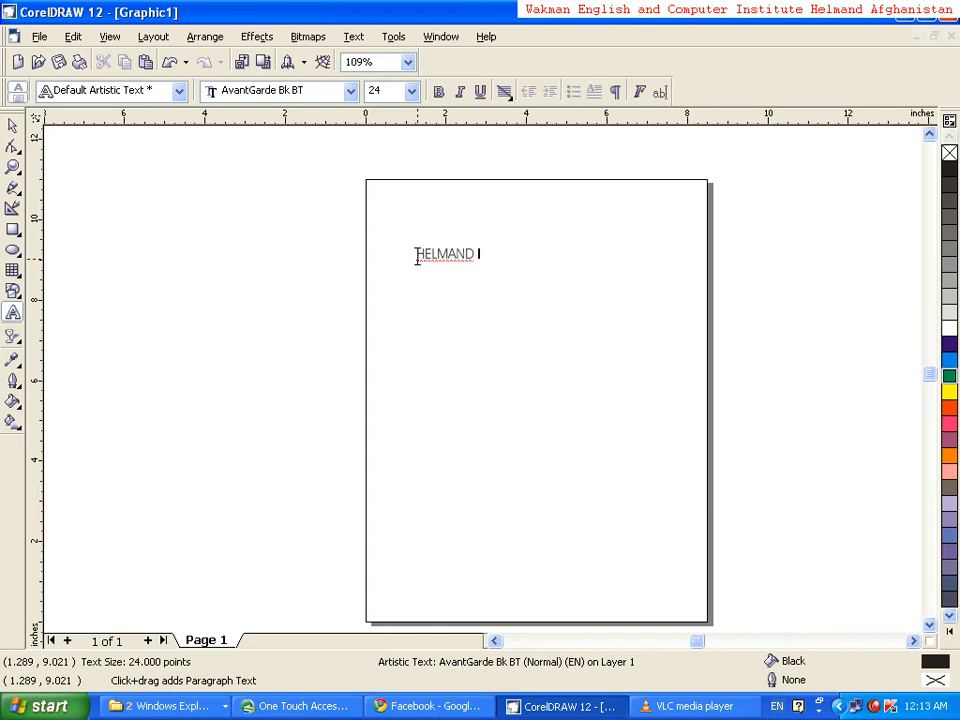
click(12, 125)
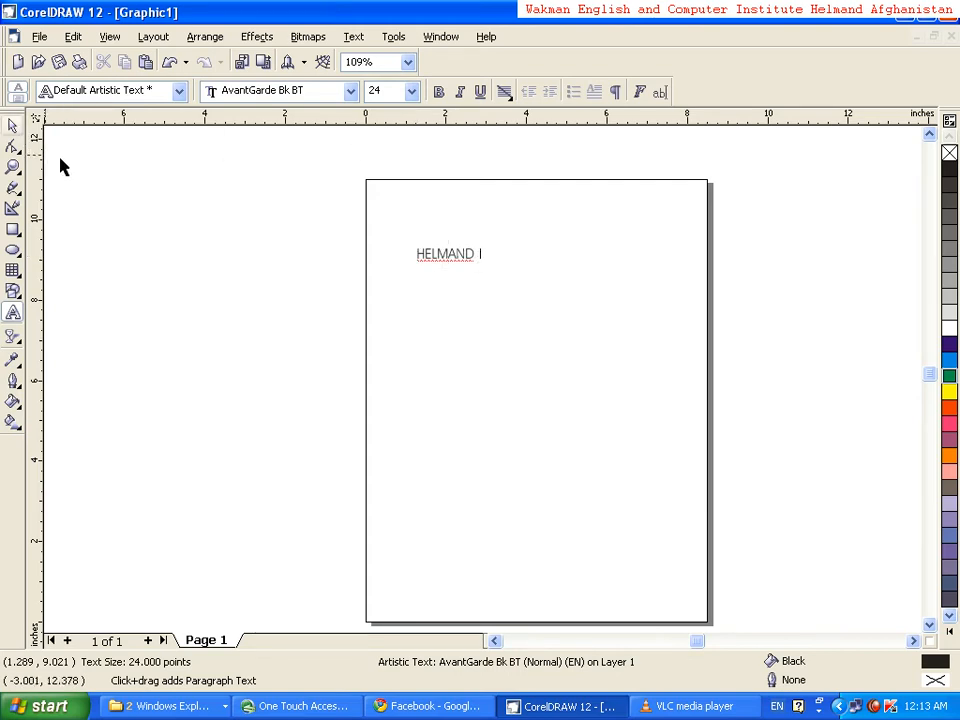
Make the HELMAND text bold and scale it up to about 204 pt across the upper part of the page.
drag(483, 267, 801, 516)
drag(615, 281, 462, 280)
click(439, 91)
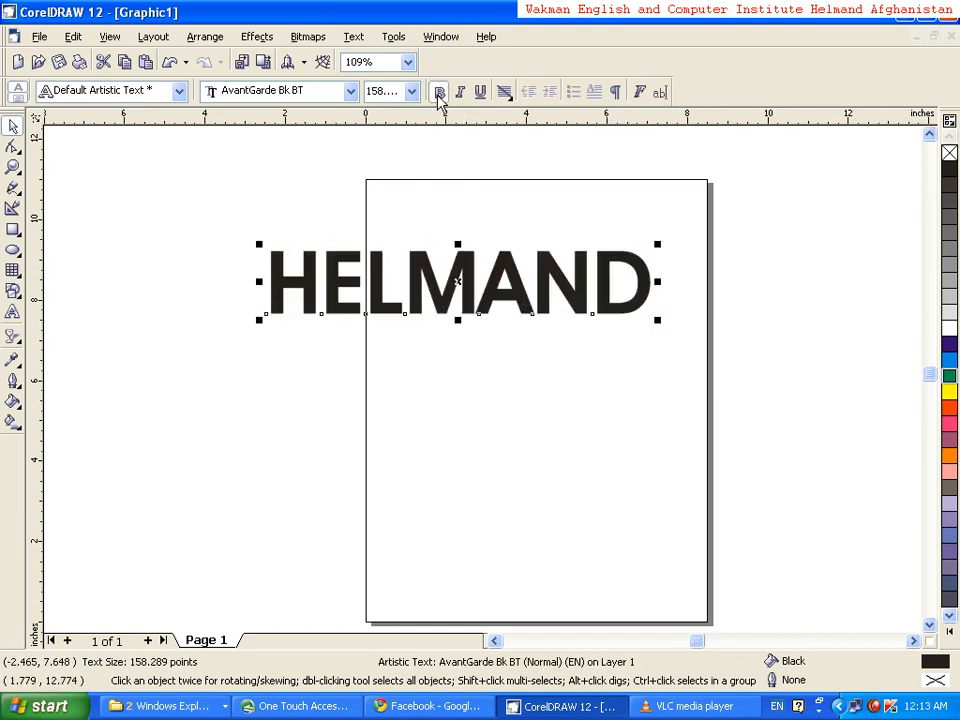
drag(659, 322, 690, 463)
click(336, 433)
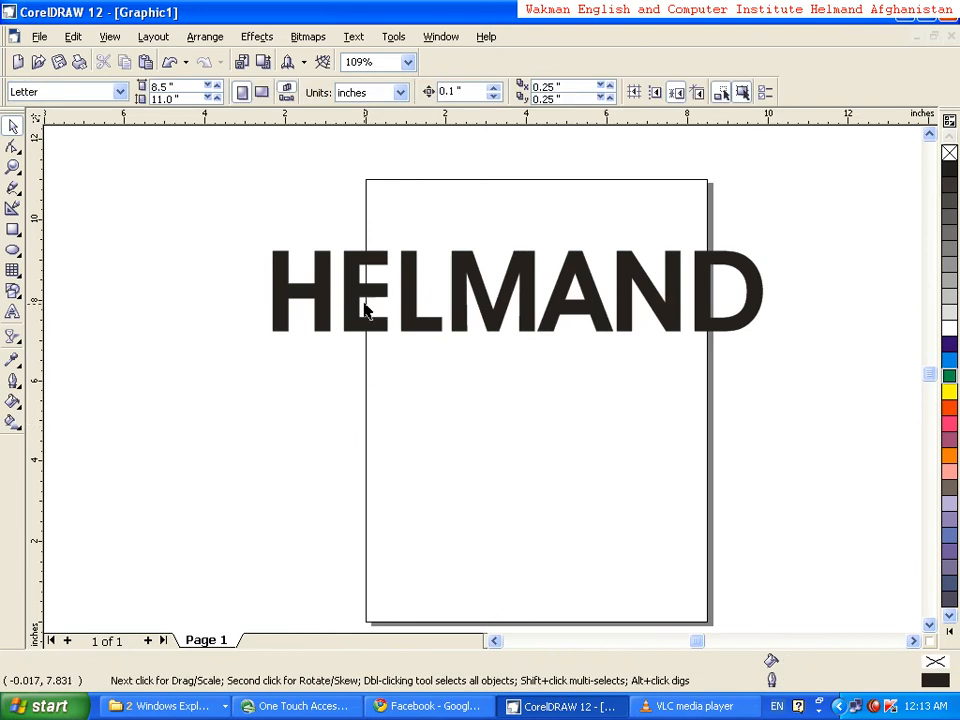
Give the HELMAND text an orange outline with a width of 2,0.000 pc.
click(347, 294)
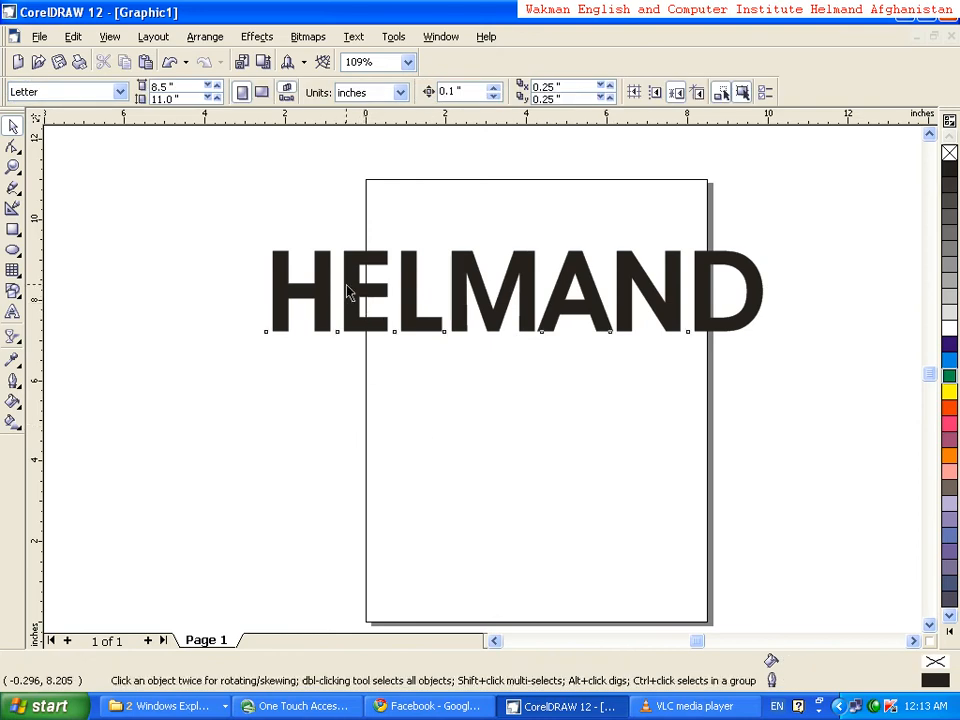
click(18, 388)
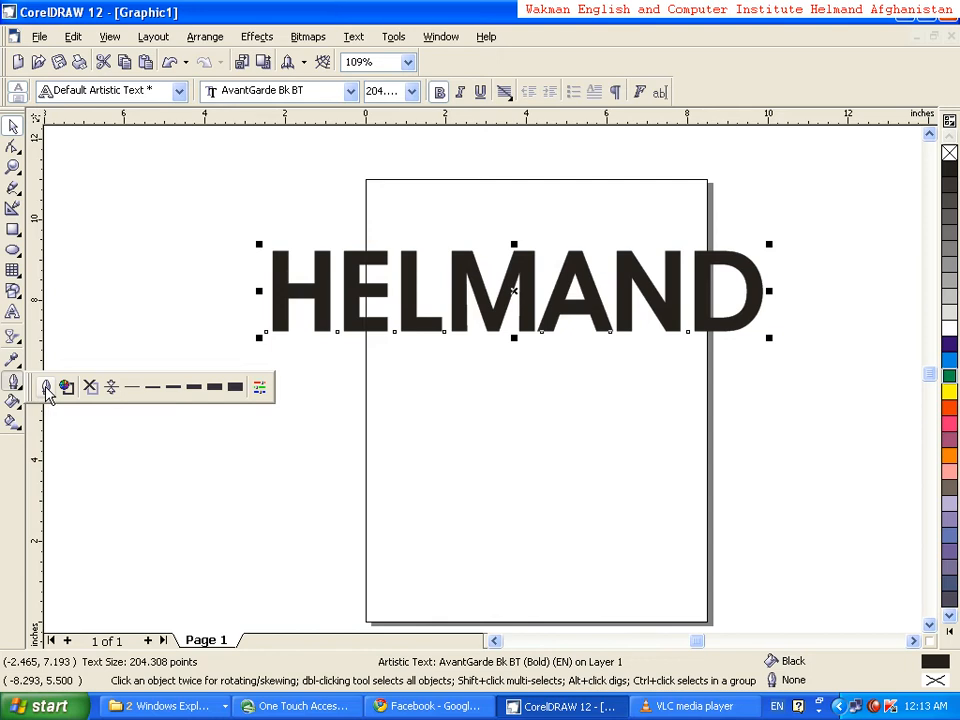
click(45, 388)
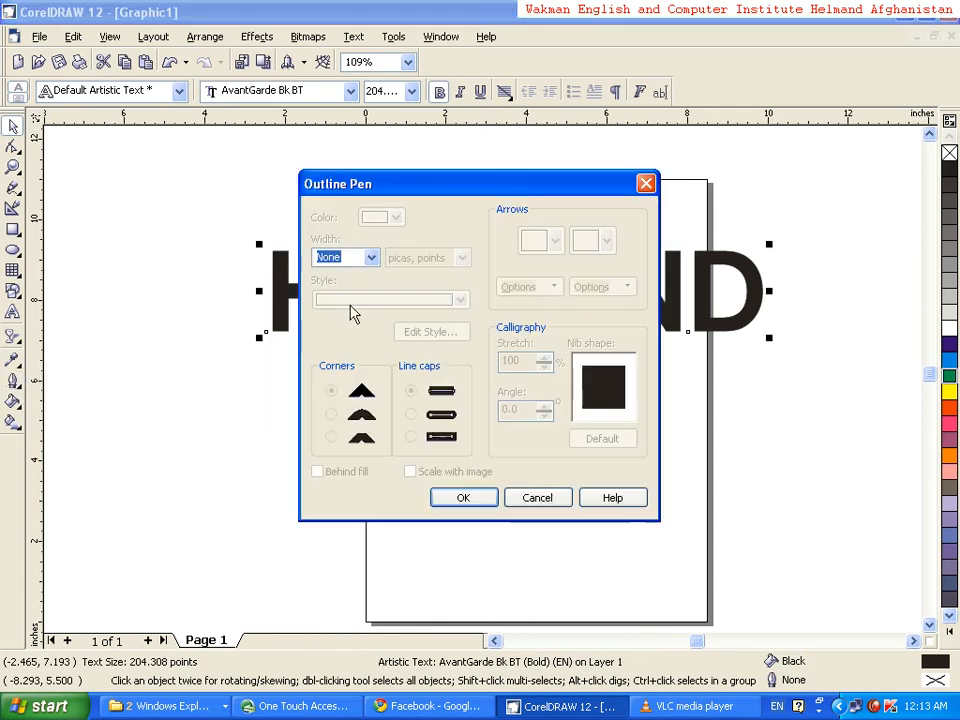
click(371, 257)
click(352, 372)
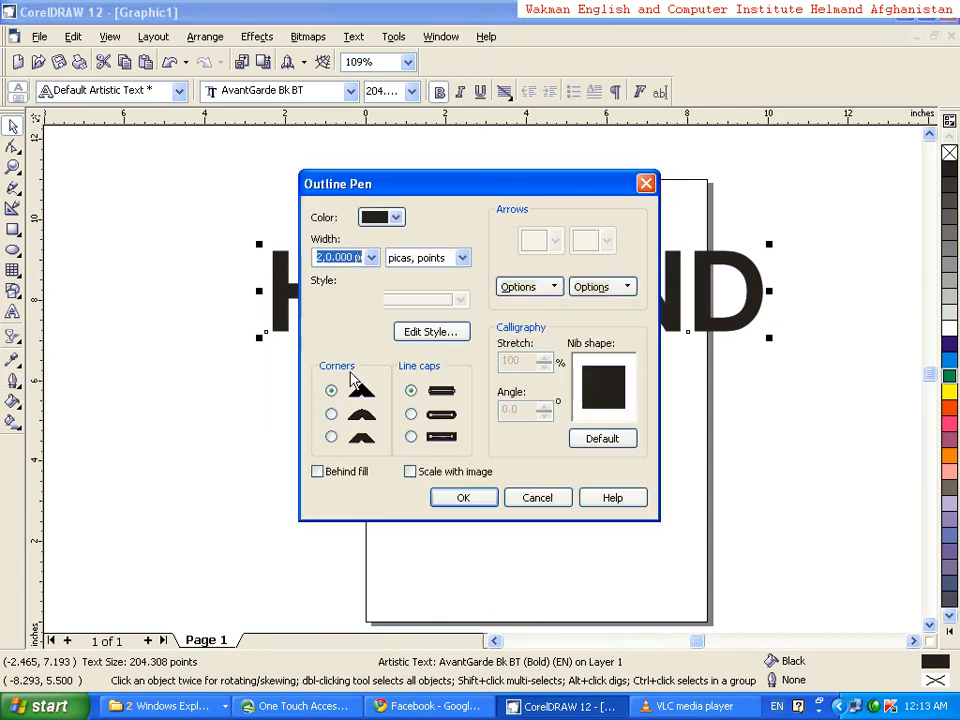
click(396, 217)
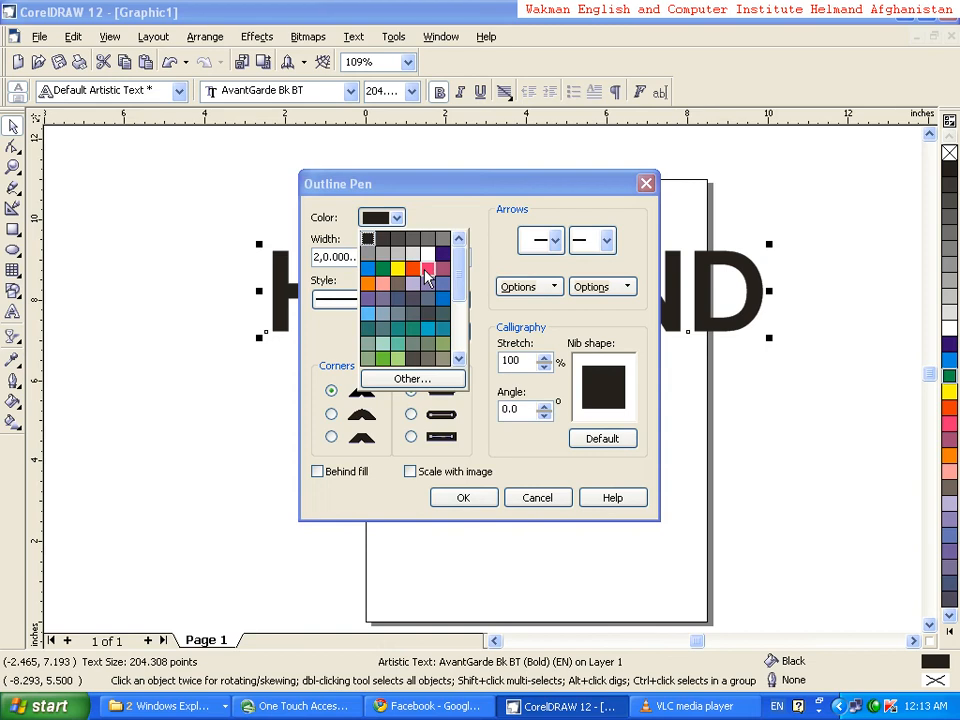
click(368, 284)
click(458, 497)
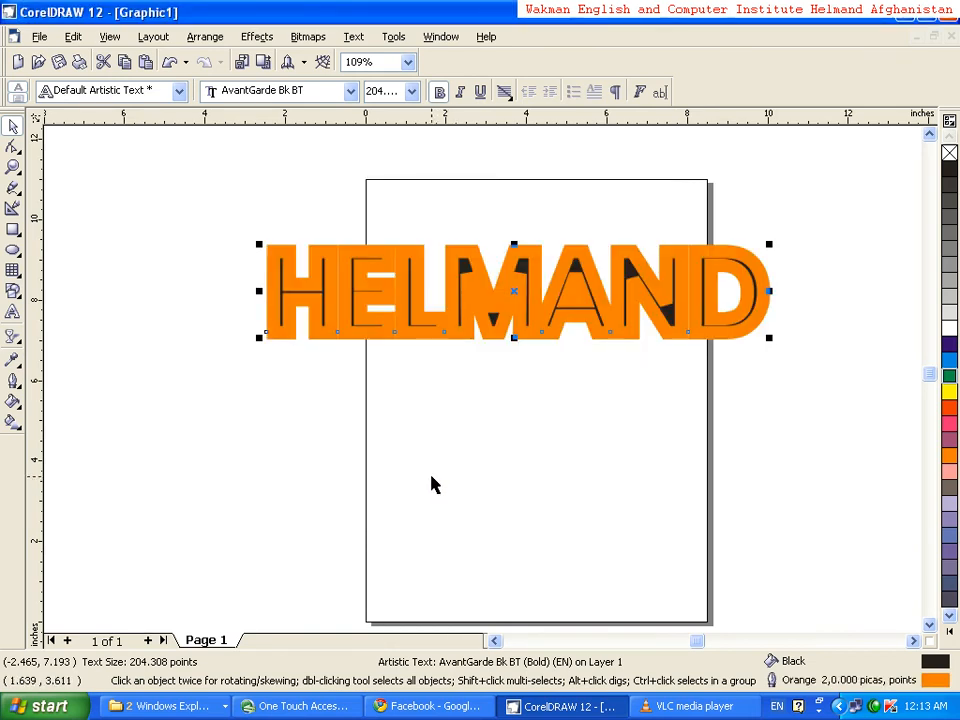
Set the HELMAND text's outline to Pale Yellow with a width of 0,4.000 pc.
click(19, 386)
click(46, 388)
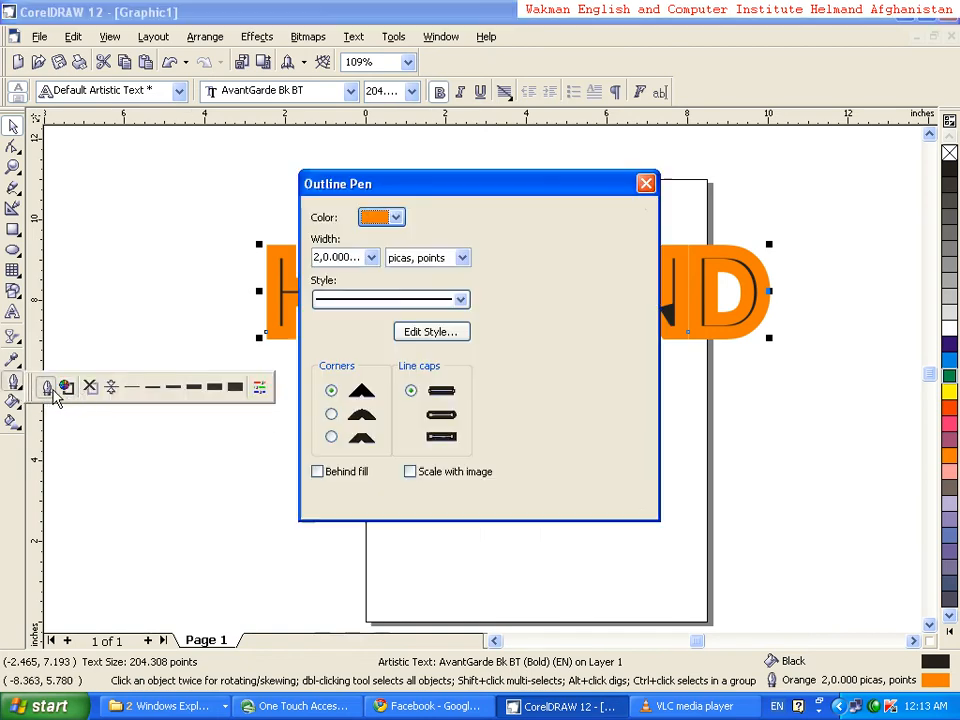
click(372, 258)
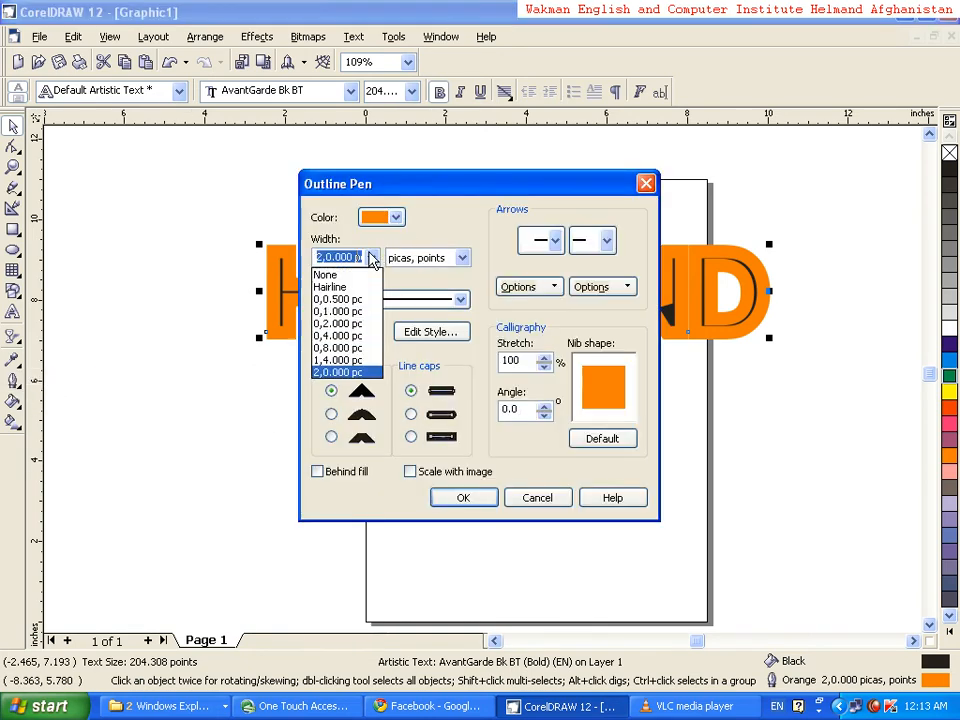
click(347, 337)
click(396, 218)
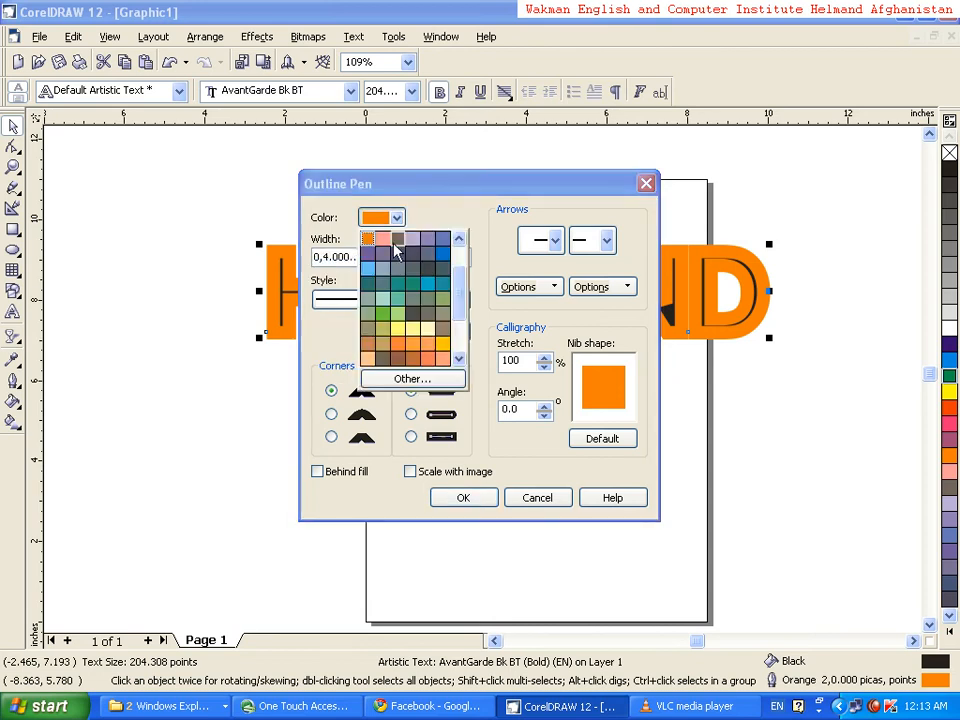
click(429, 316)
click(463, 497)
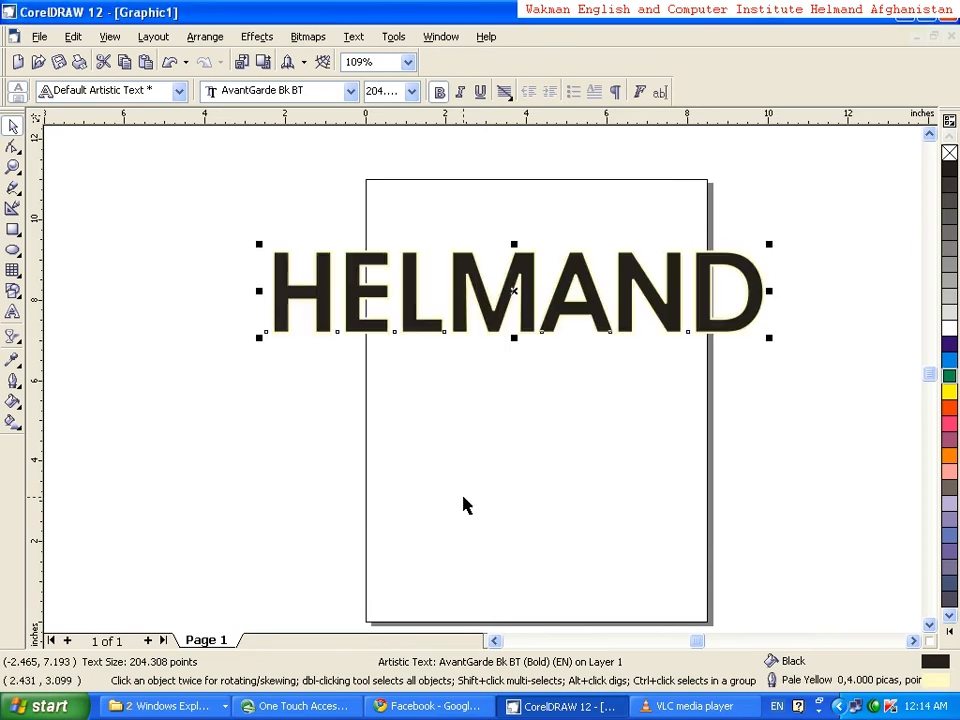
Place the HELMAND text's outline behind its fill.
click(13, 381)
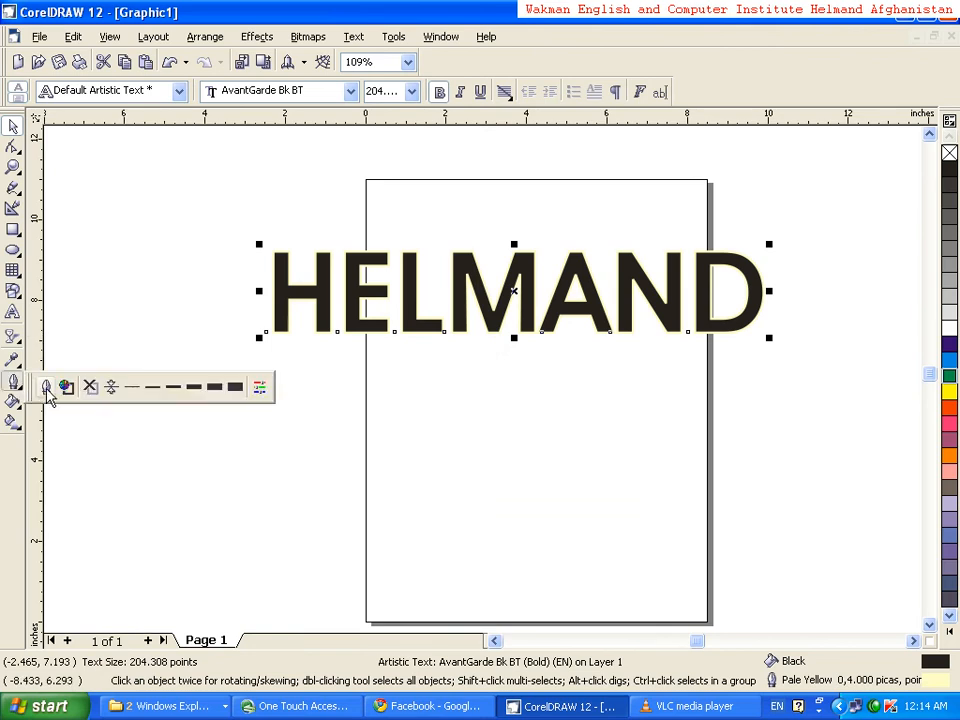
click(46, 388)
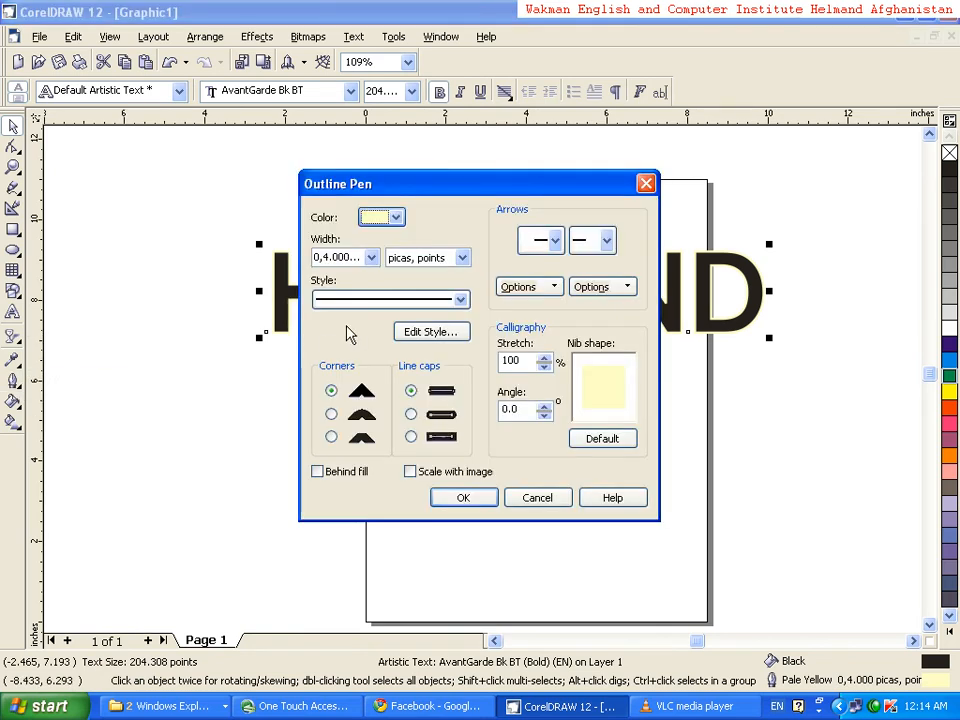
click(317, 472)
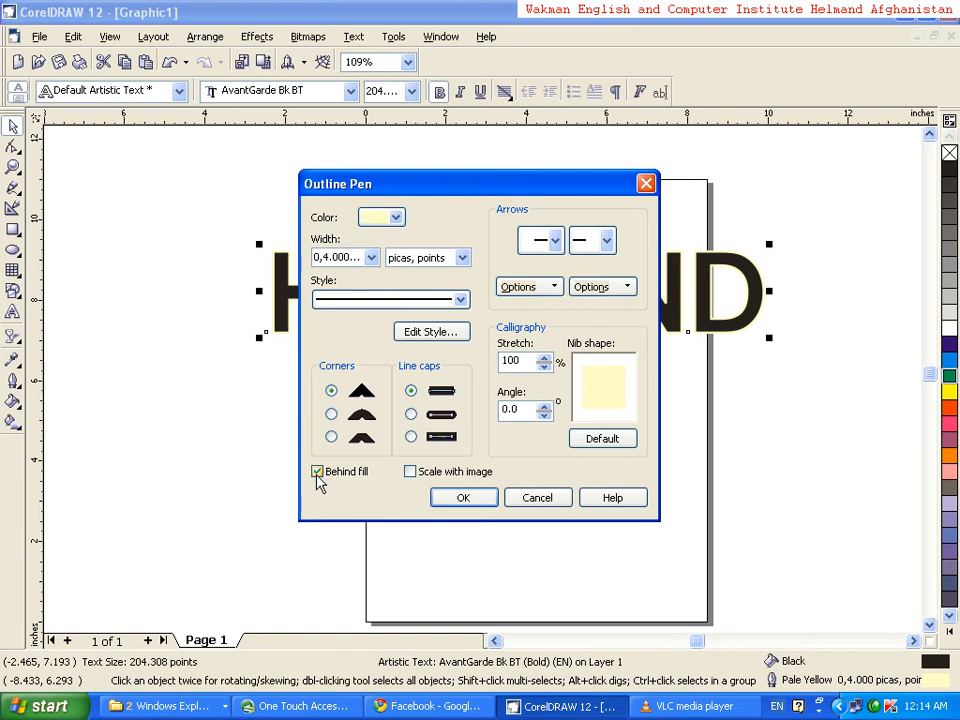
click(440, 498)
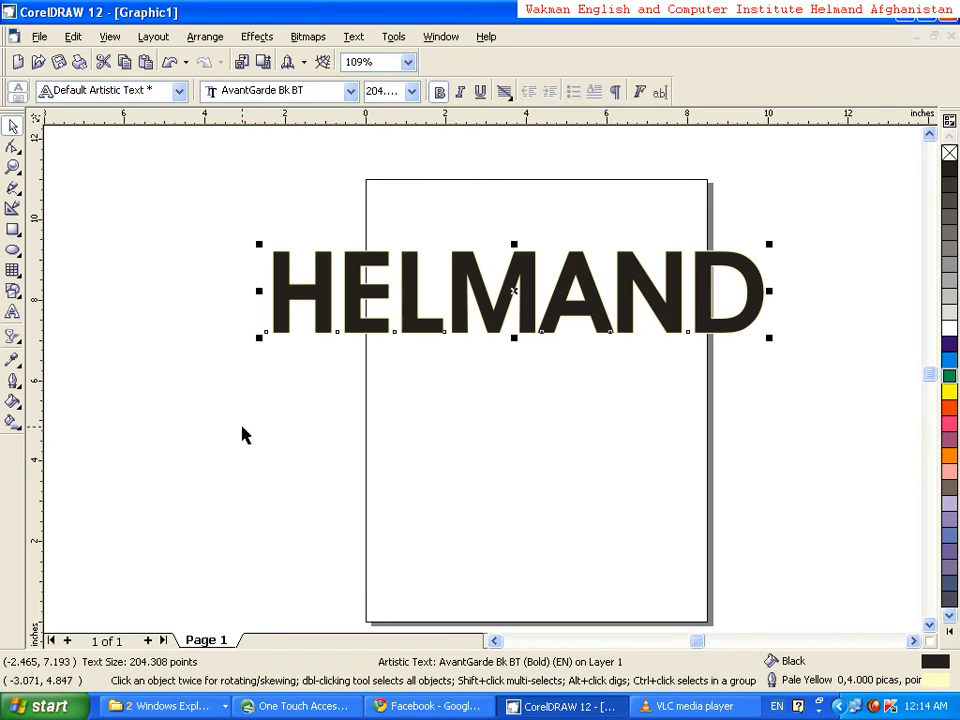
Apply a linear black-to-white fountain fill to the HELMAND text at an angle of 80 degrees.
click(17, 405)
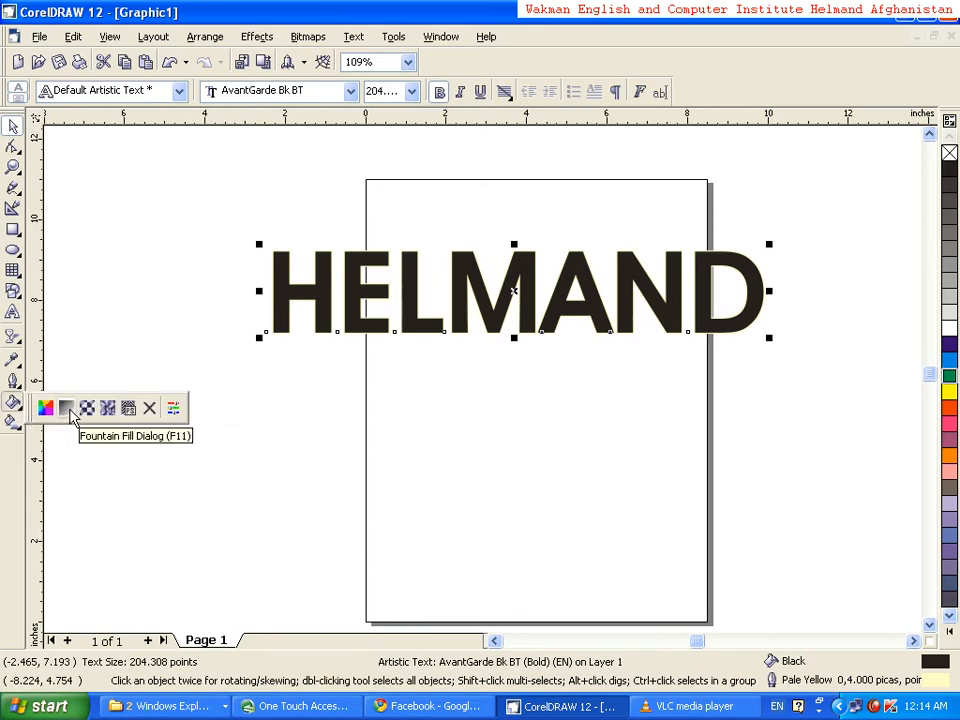
click(66, 409)
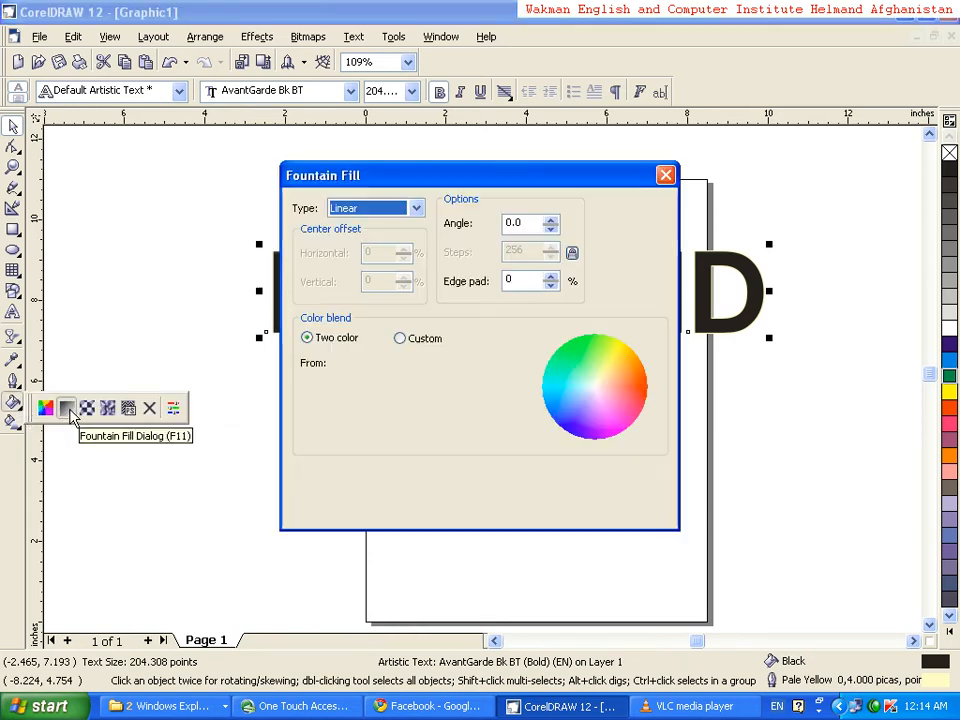
double_click(522, 222)
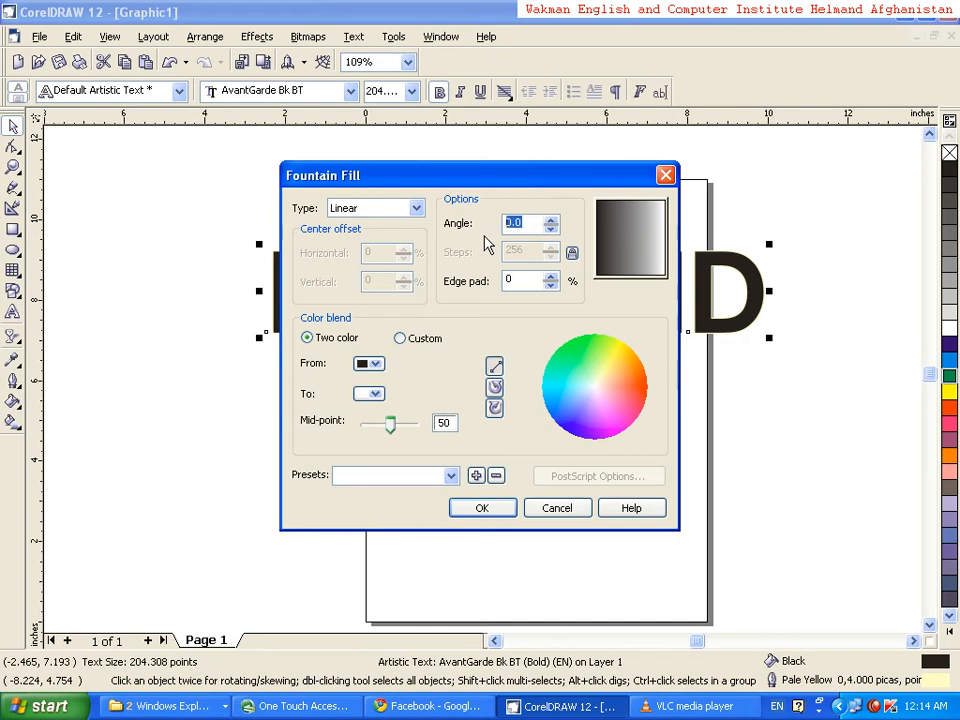
text(88)
key(Return)
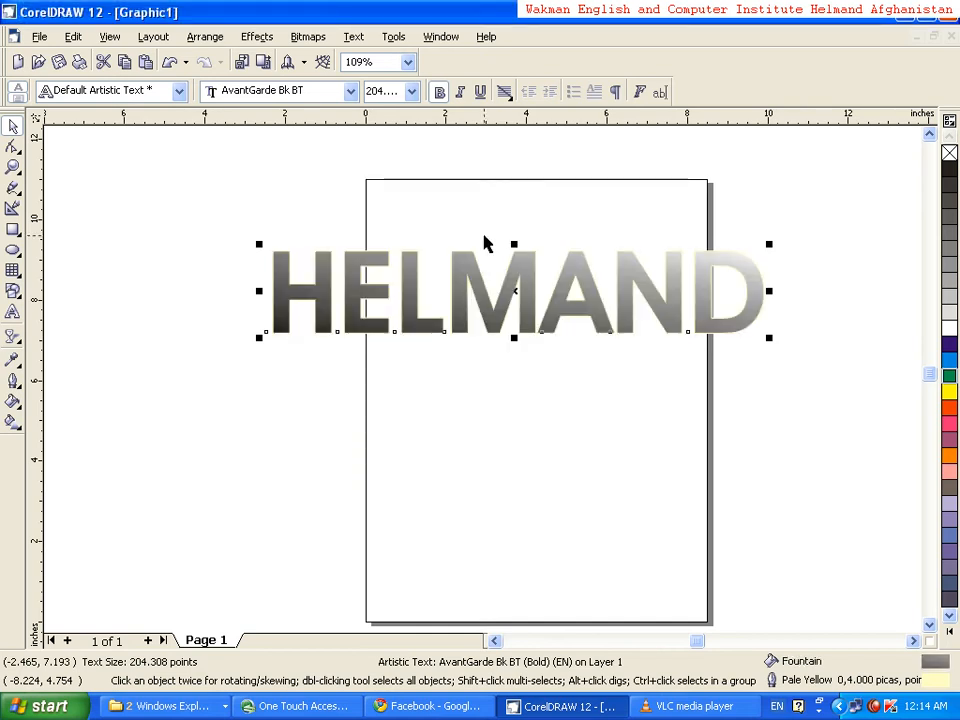
click(17, 405)
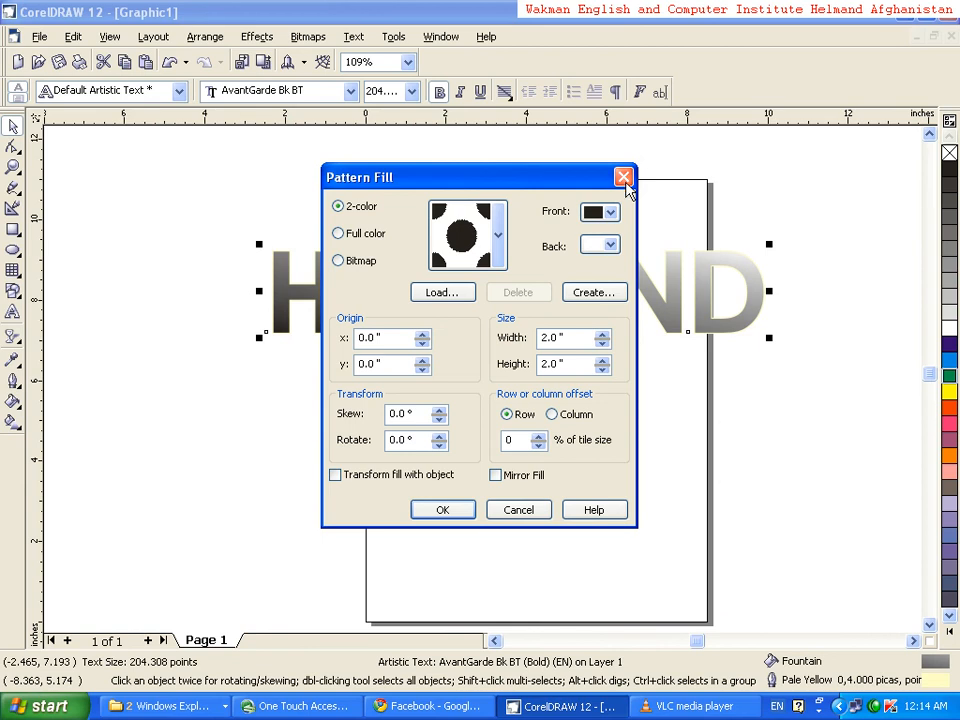
click(624, 178)
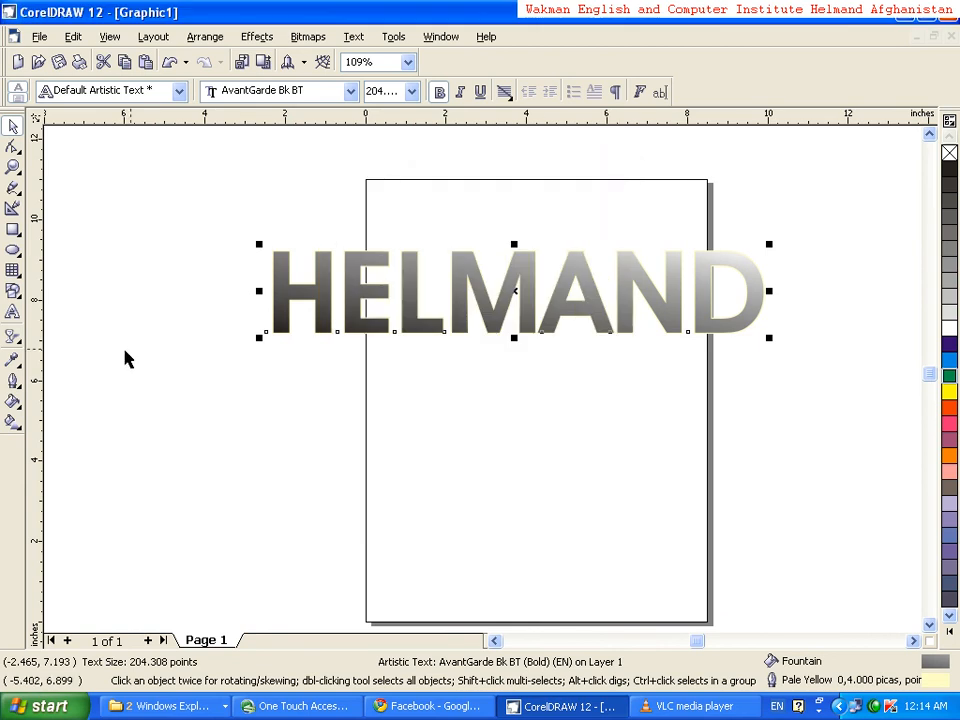
Set the HELMAND text's linear fountain fill to blend from orange-red to yellow at an angle of about -106.5 degrees.
click(14, 404)
click(66, 408)
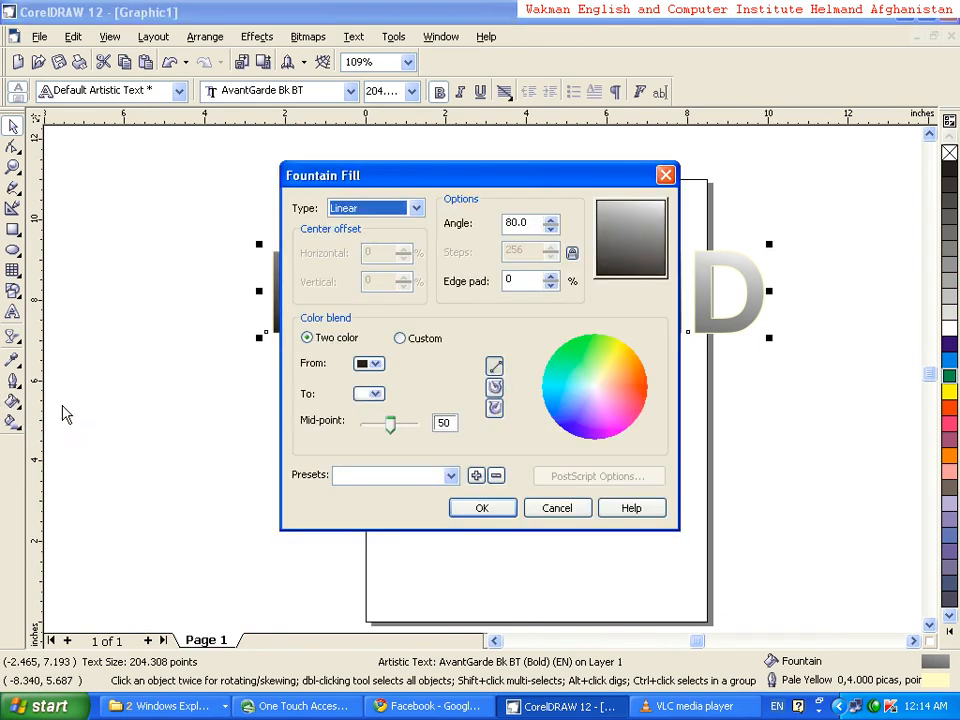
click(505, 224)
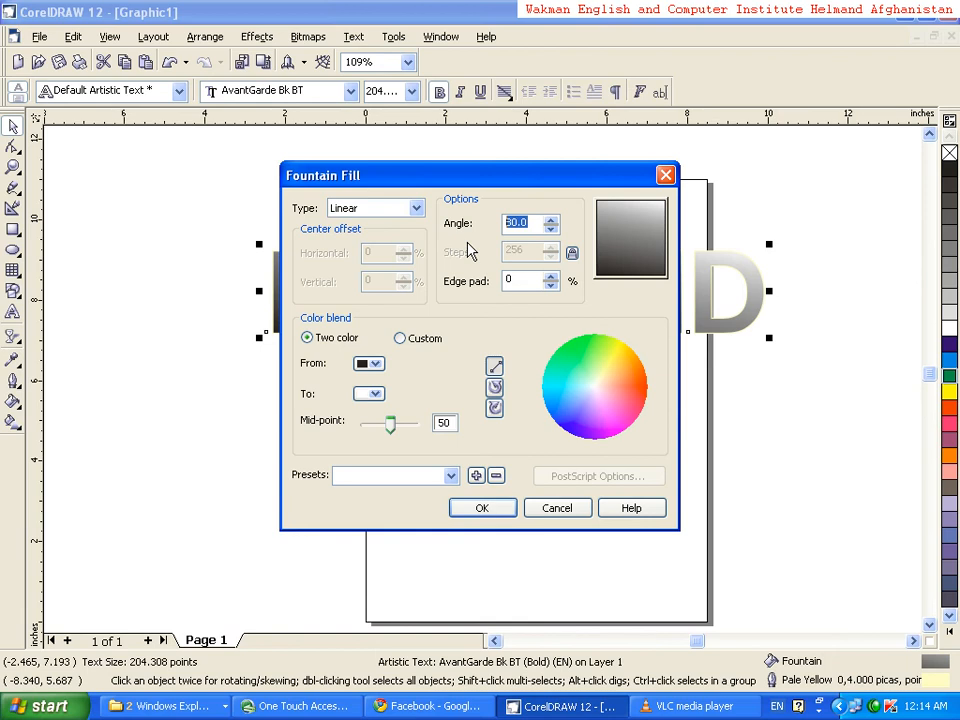
text(90)
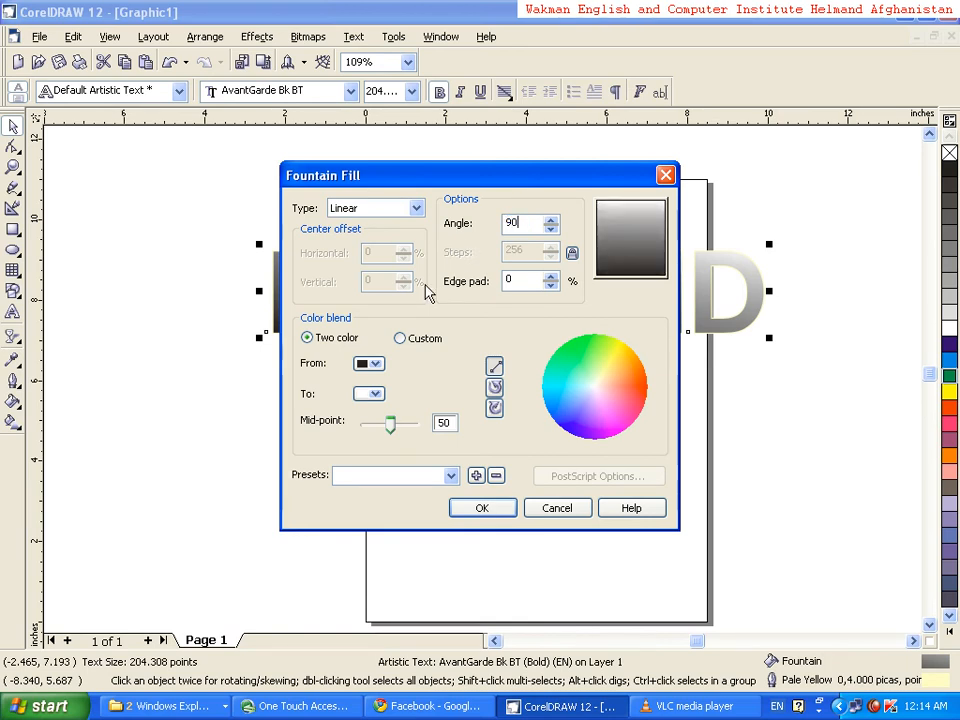
click(372, 364)
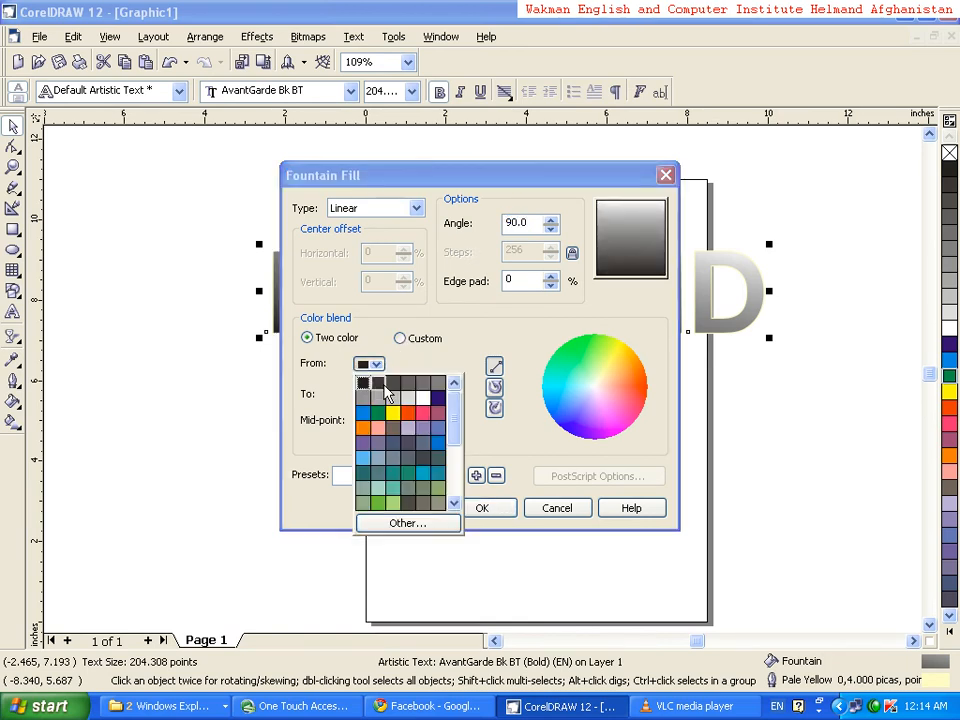
click(403, 414)
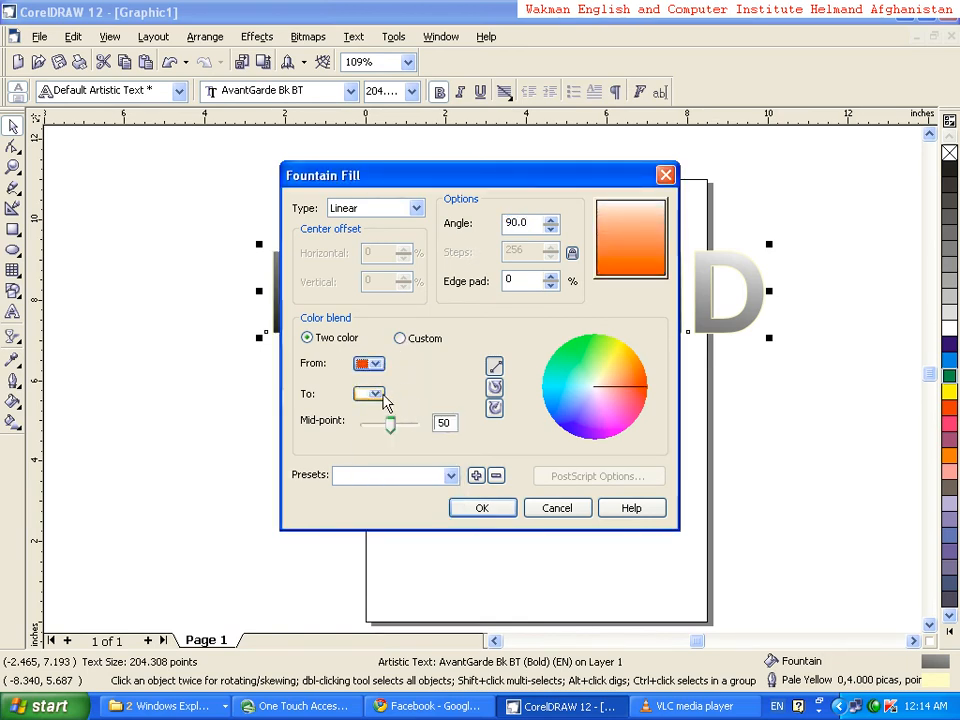
click(379, 395)
click(395, 428)
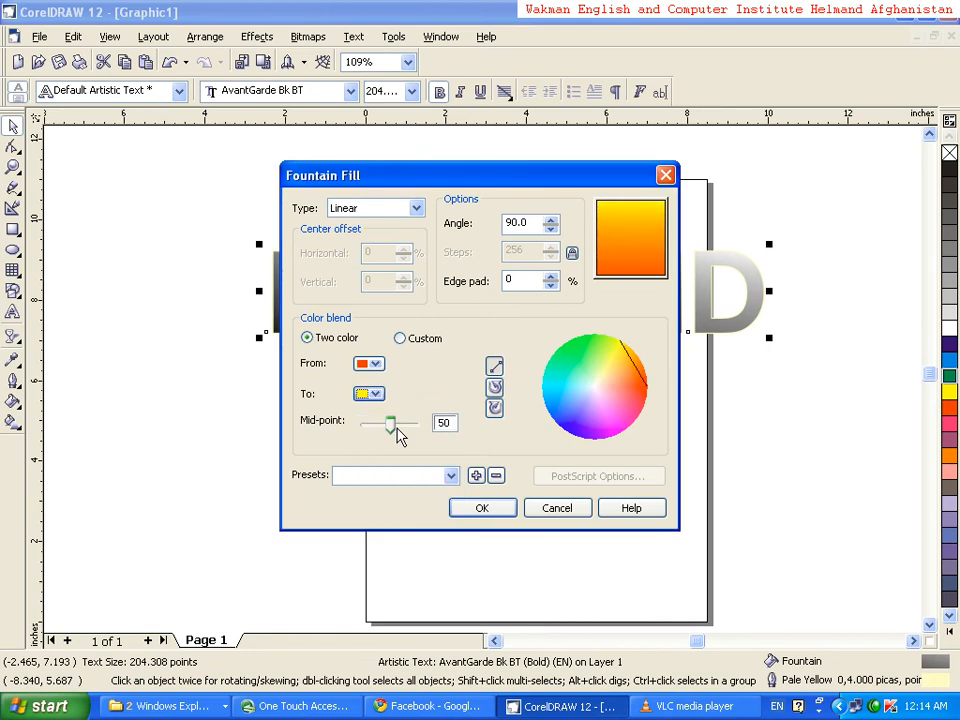
drag(632, 206, 624, 261)
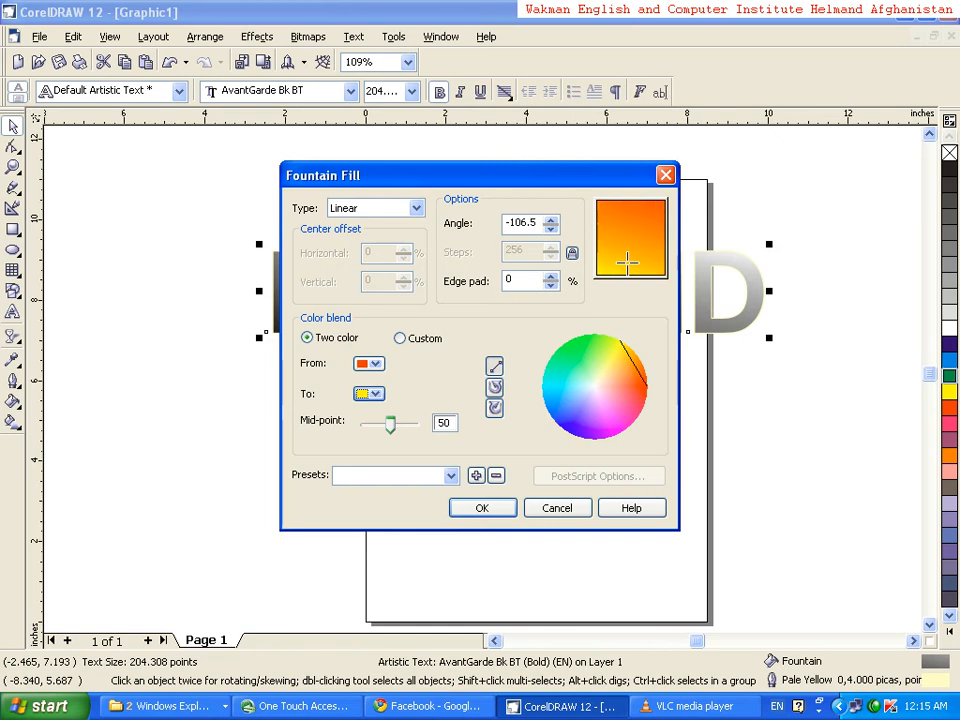
click(482, 507)
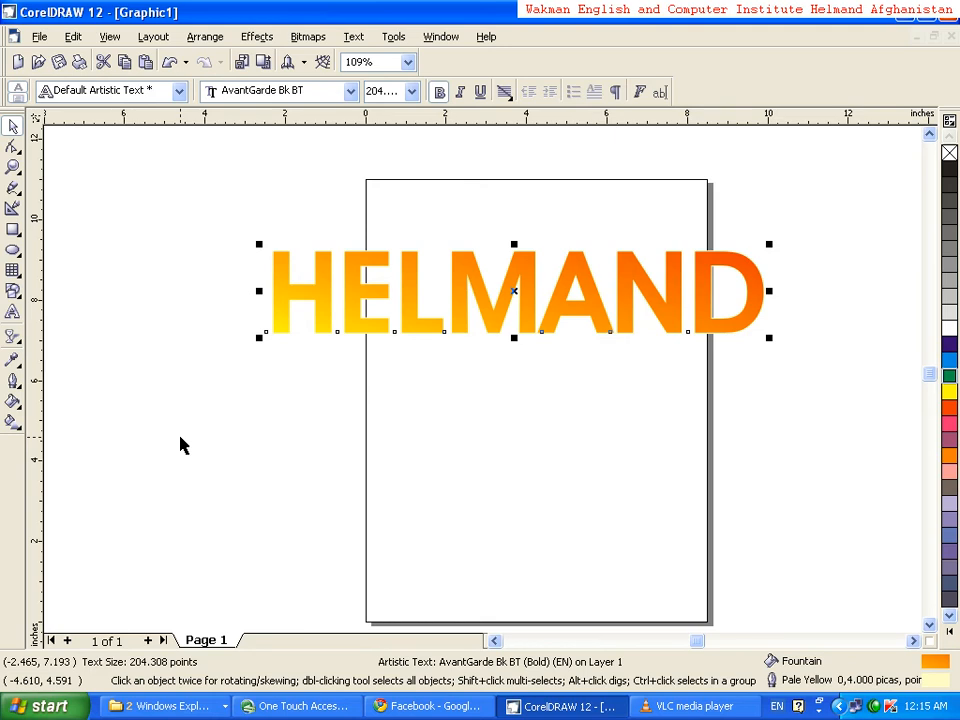
Enlarge the HELMAND text to about 242 pt, extending it toward the lower left, and keep it selected.
drag(259, 337, 168, 412)
click(292, 431)
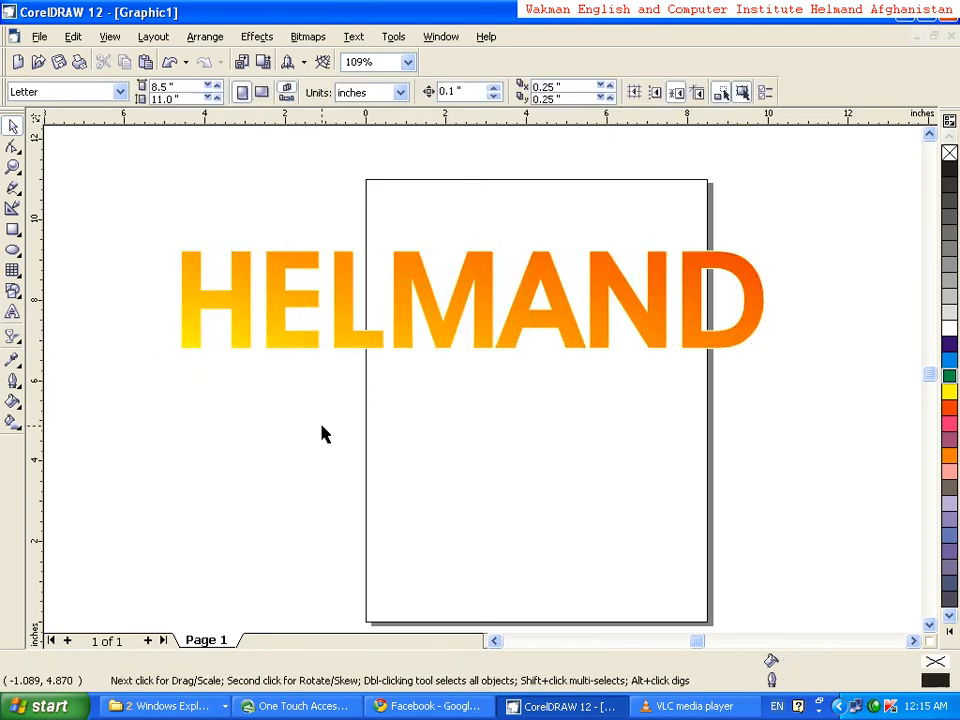
click(341, 295)
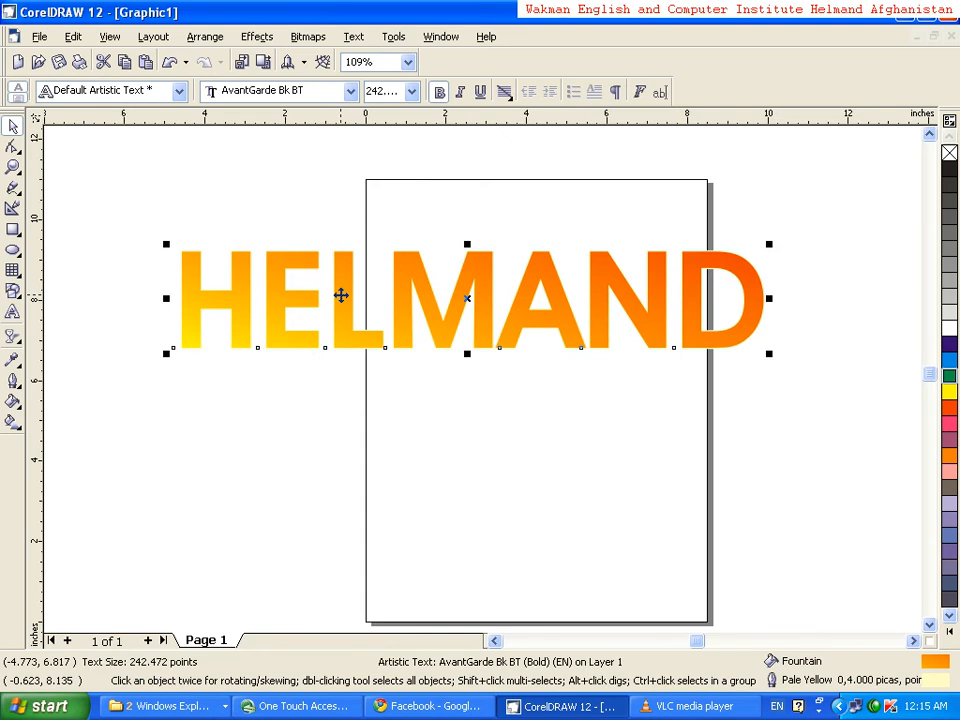
Create a vertically mirrored copy of the HELMAND text at about 223 pt, placed below the original with a gap of about 0.16 inches.
drag(470, 242, 449, 433)
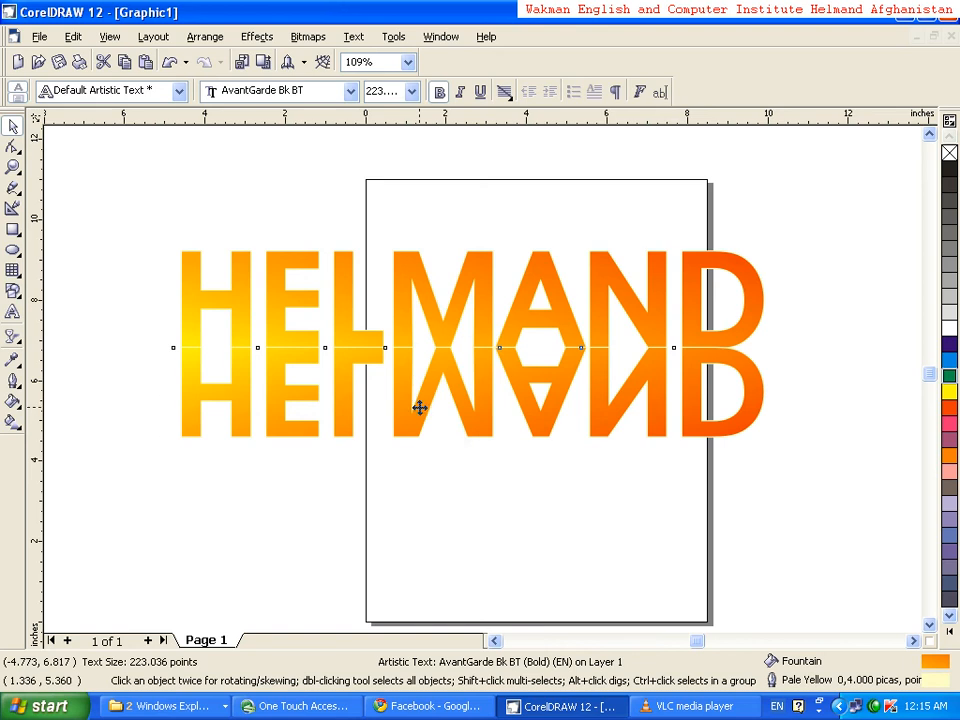
drag(420, 403, 420, 412)
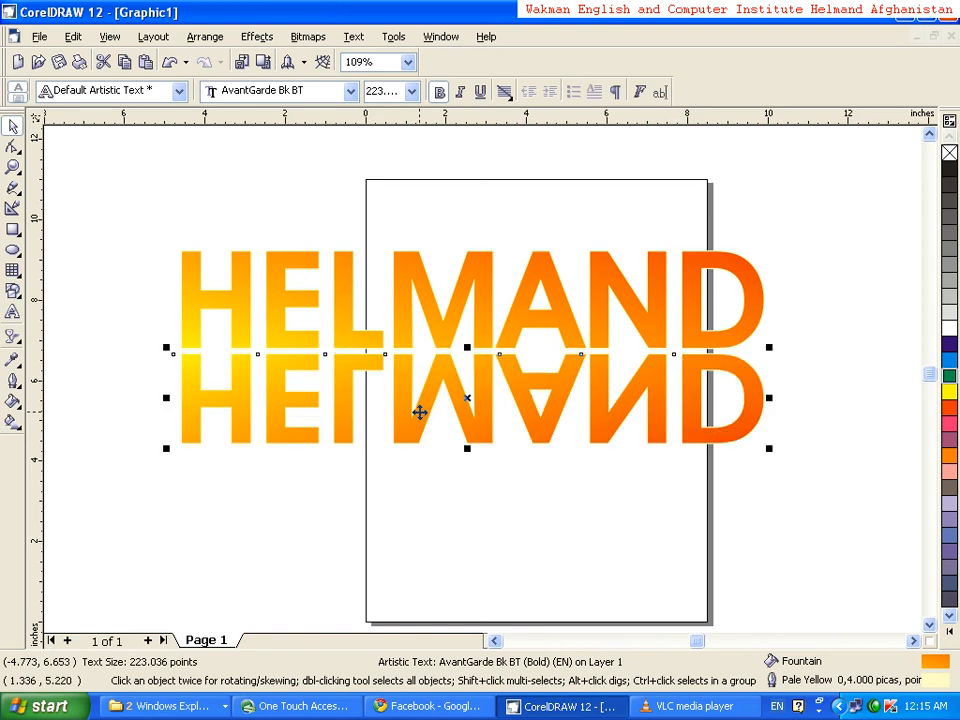
click(420, 410)
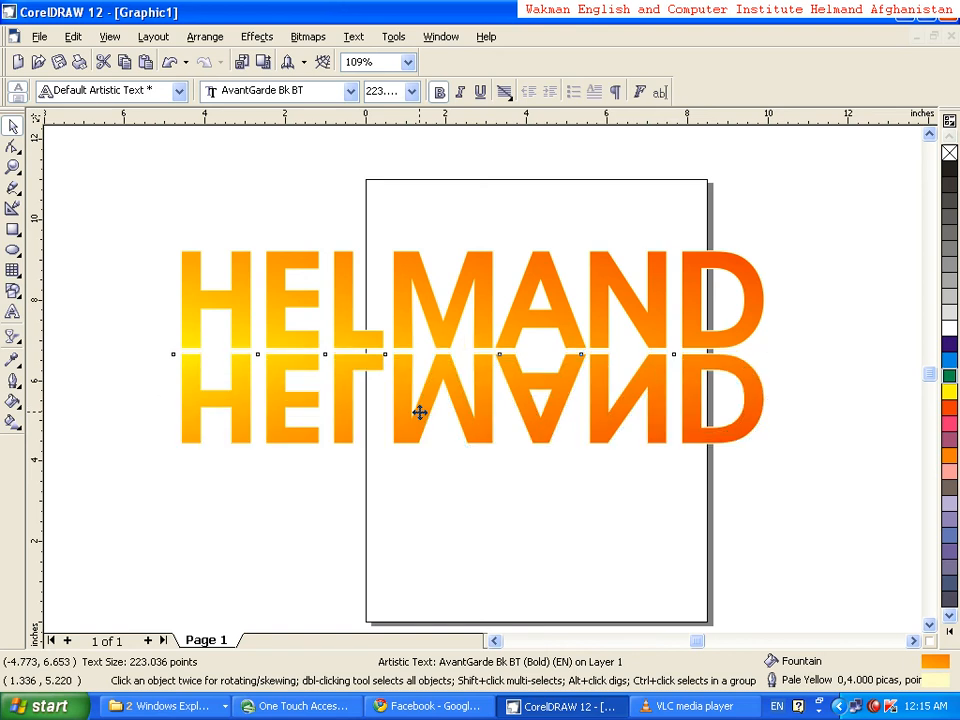
click(303, 513)
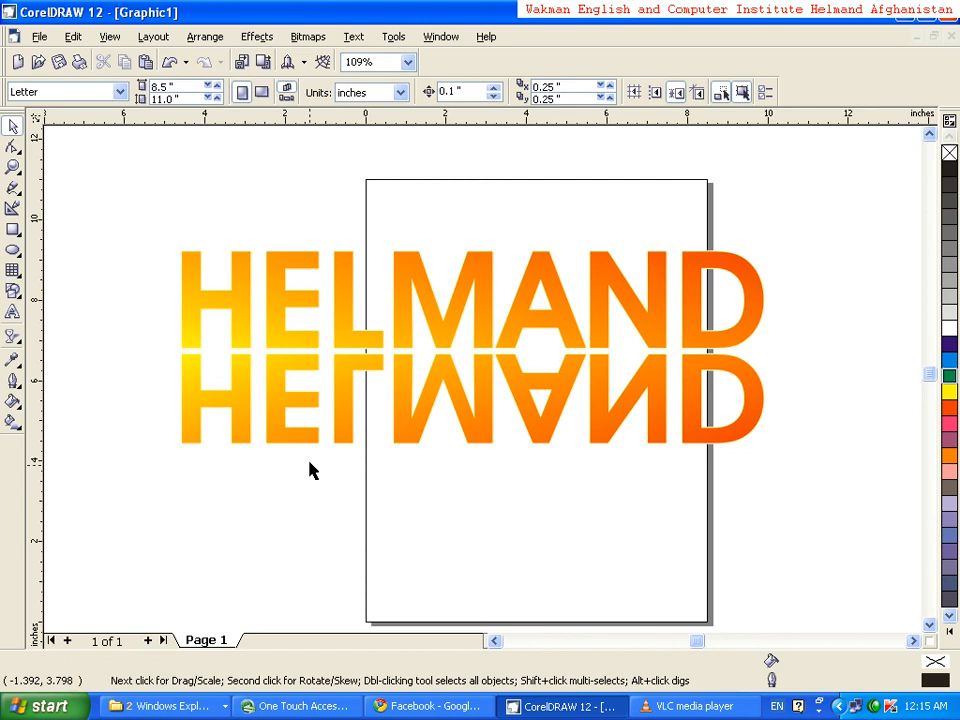
Apply a linear transparency to the mirrored HELMAND copy, running straight down from above the original text to near the copy's lower edge.
click(311, 403)
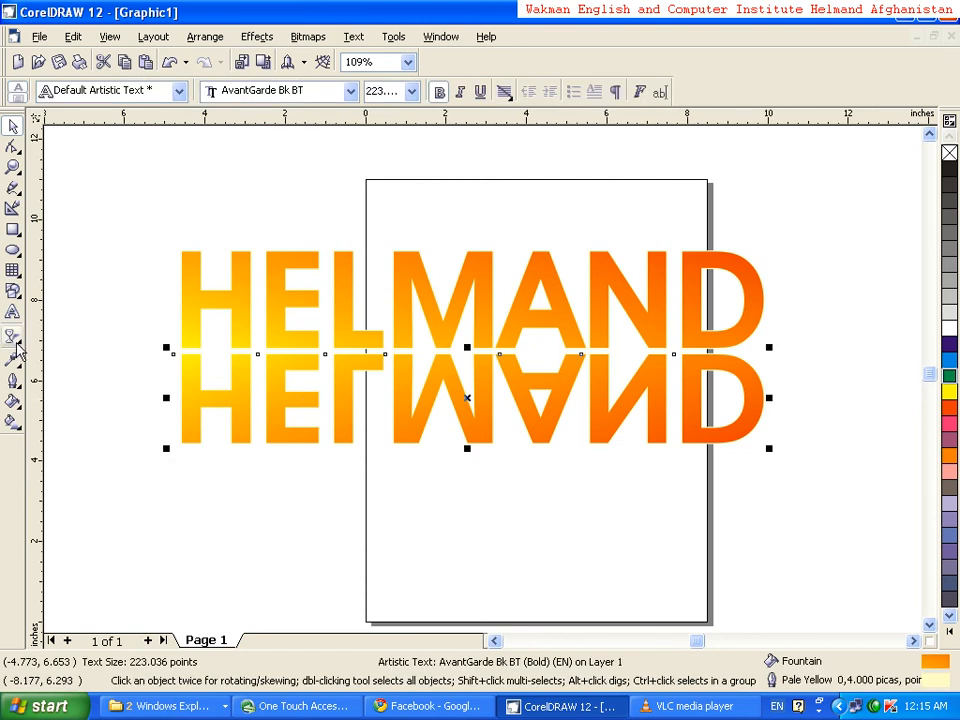
click(18, 345)
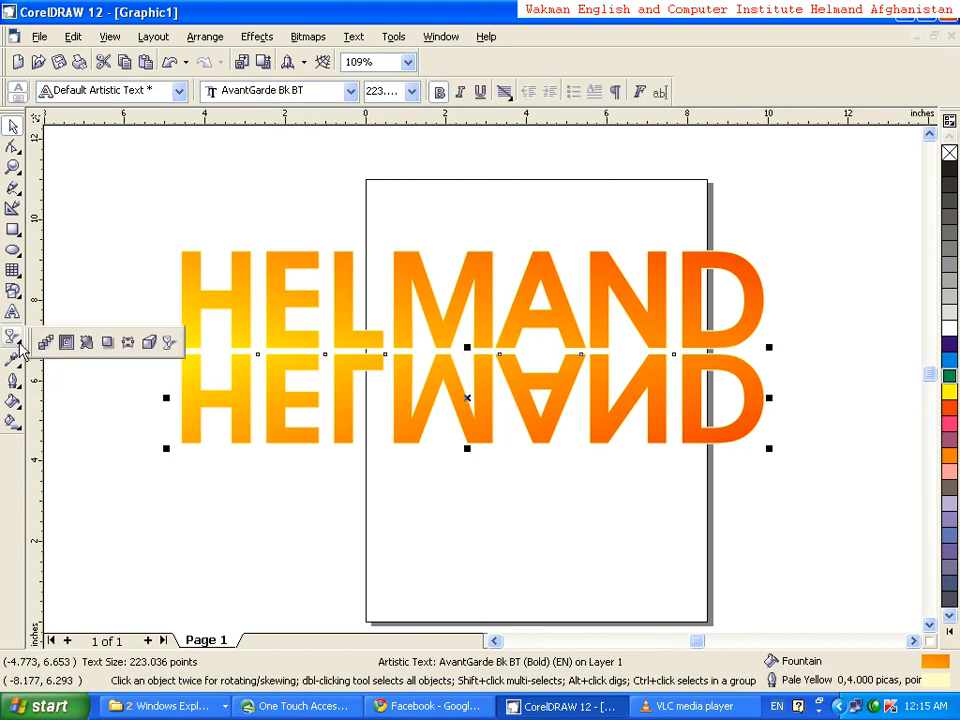
click(169, 344)
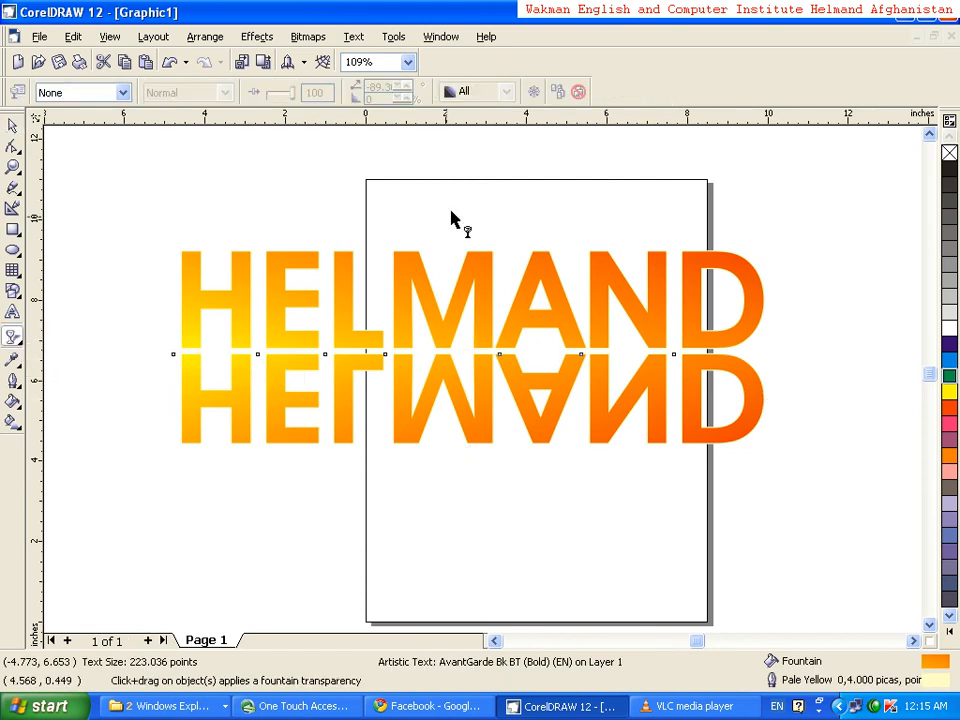
drag(462, 172, 462, 430)
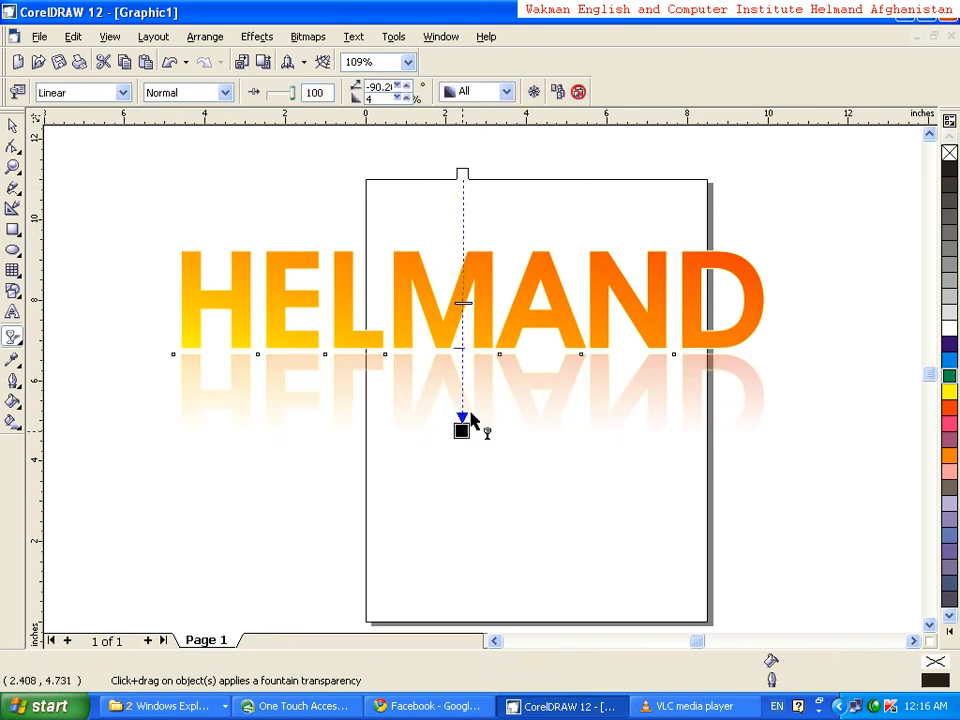
Extend the reflection's transparency well below its letters at about -89.8 degrees, with its midpoint at the gap between the two texts.
drag(462, 305, 451, 384)
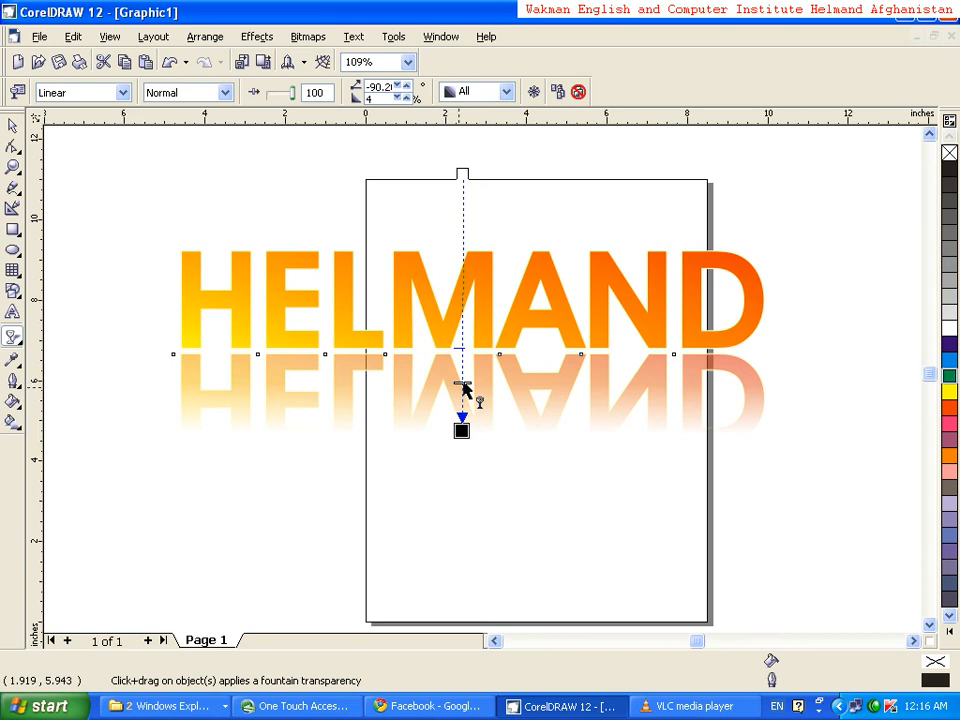
drag(461, 430, 457, 514)
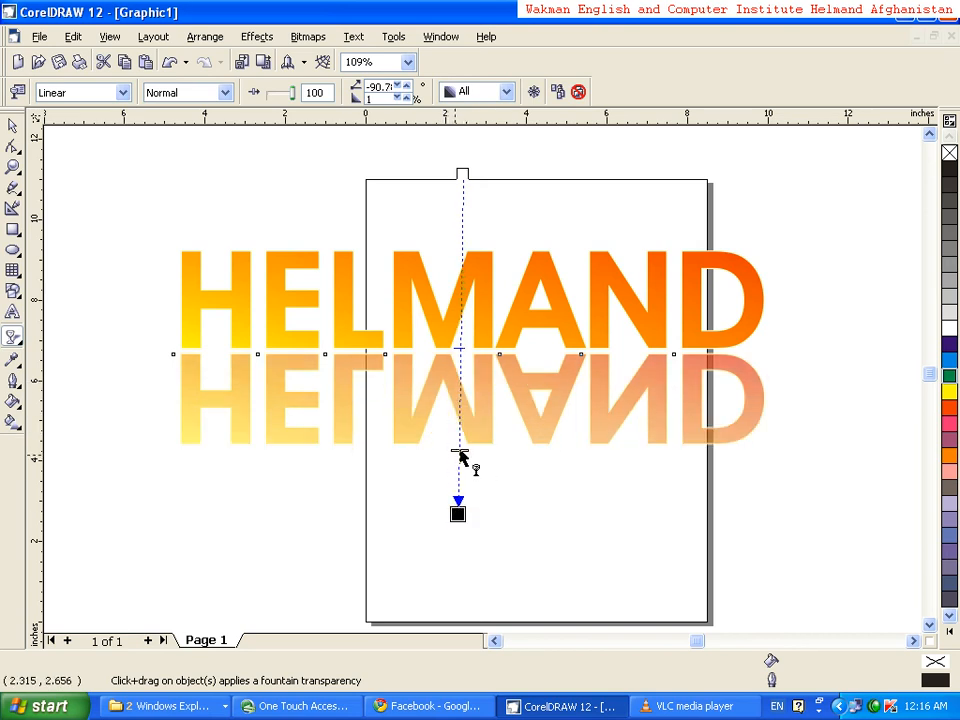
drag(457, 452, 456, 350)
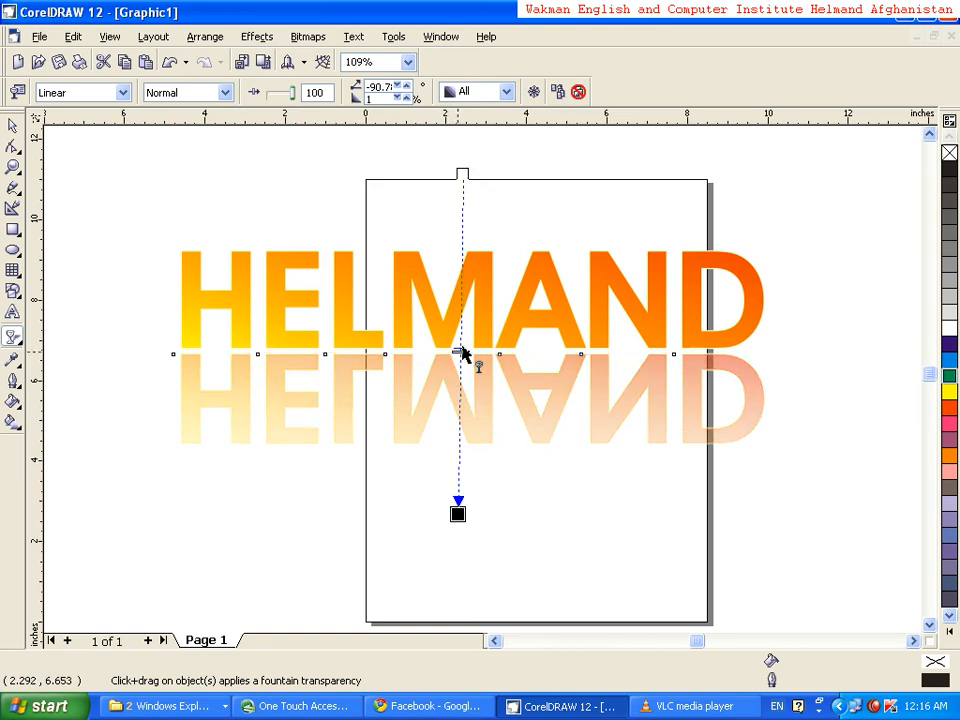
drag(458, 514, 463, 511)
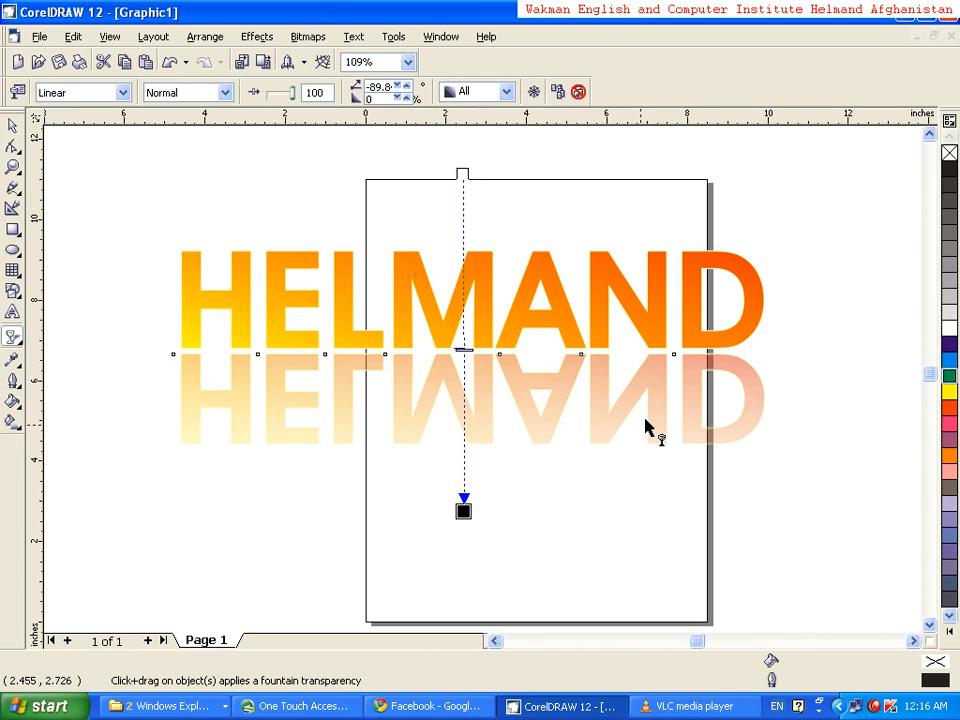
click(12, 125)
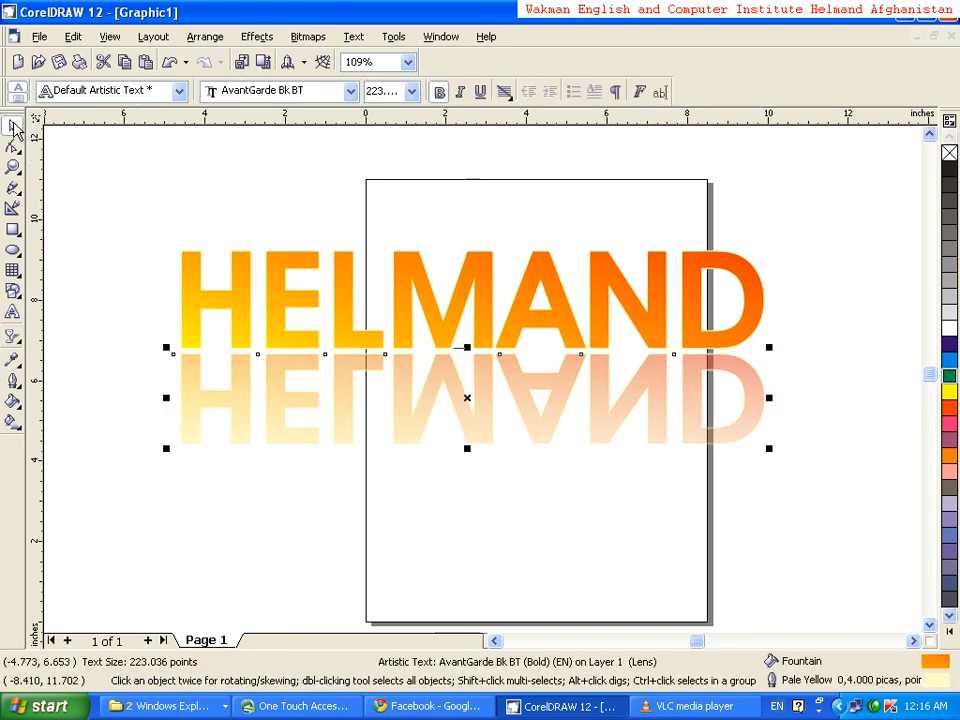
click(527, 574)
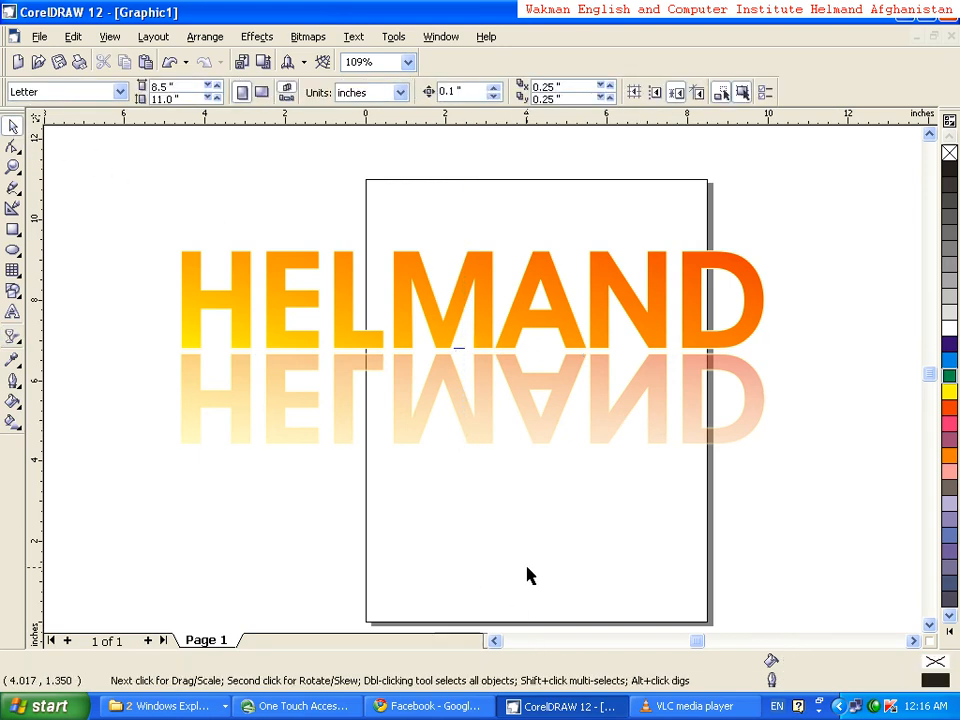
Draw a rectangle about 14.75 by 3.02 inches around the upright HELMAND text, ending where the reflection begins.
click(12, 229)
click(45, 237)
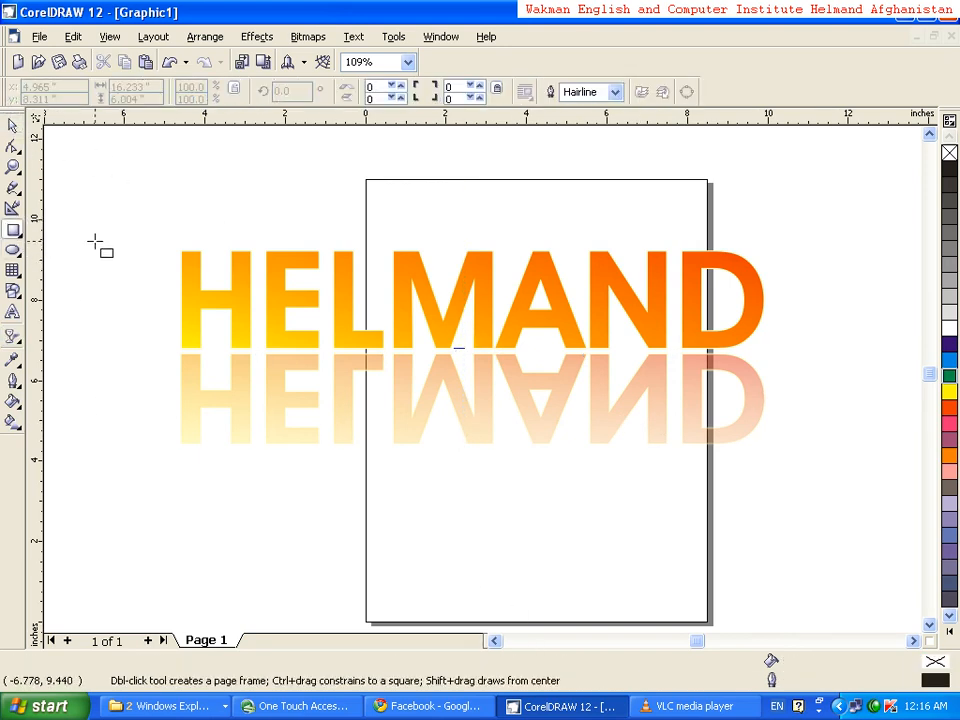
drag(174, 233, 767, 355)
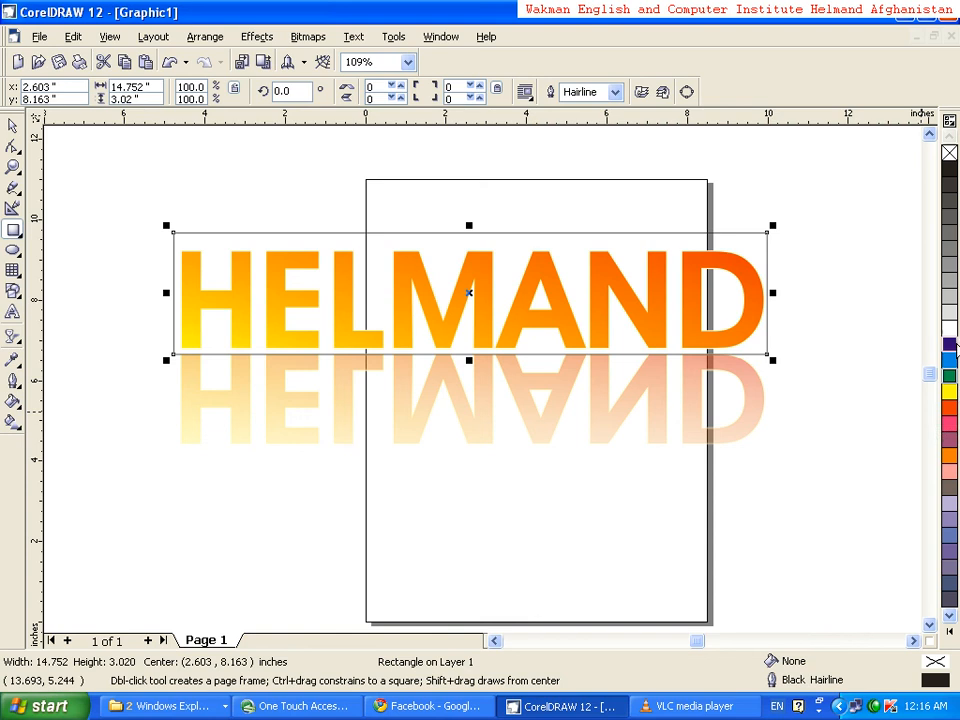
Fill the rectangle with cyan and send it behind the HELMAND text, leaving nothing selected.
click(949, 360)
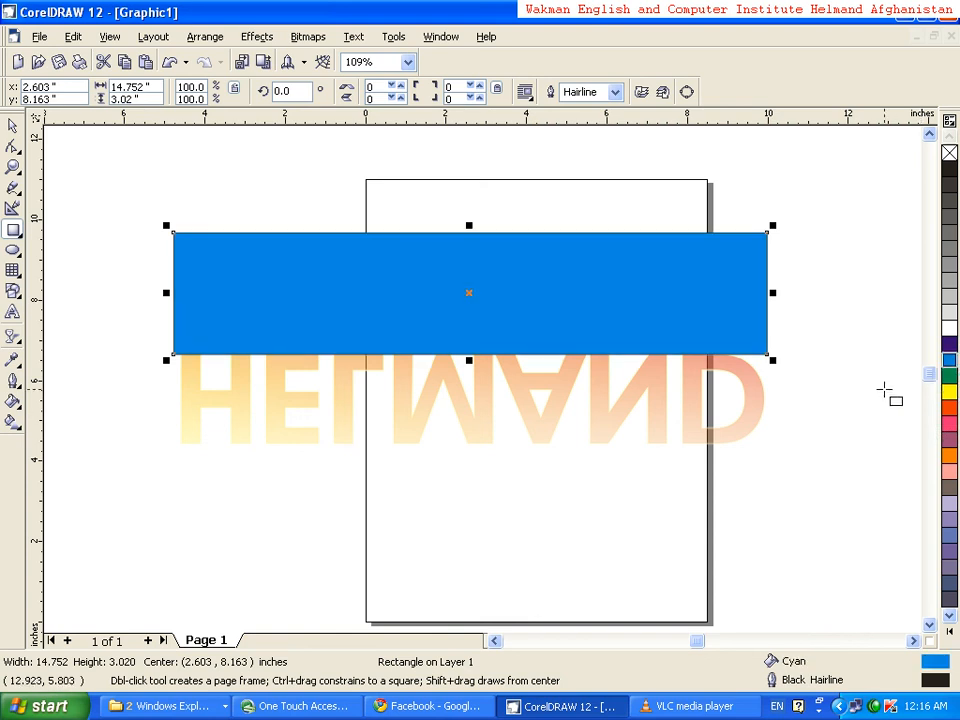
key(shift+Page_Down)
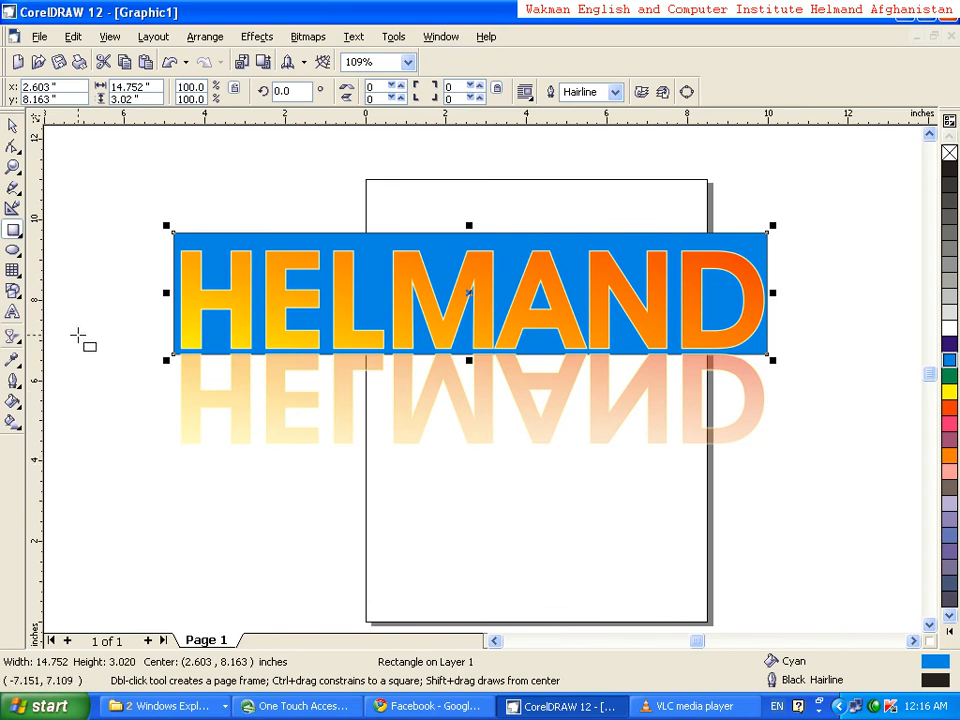
click(12, 125)
click(144, 289)
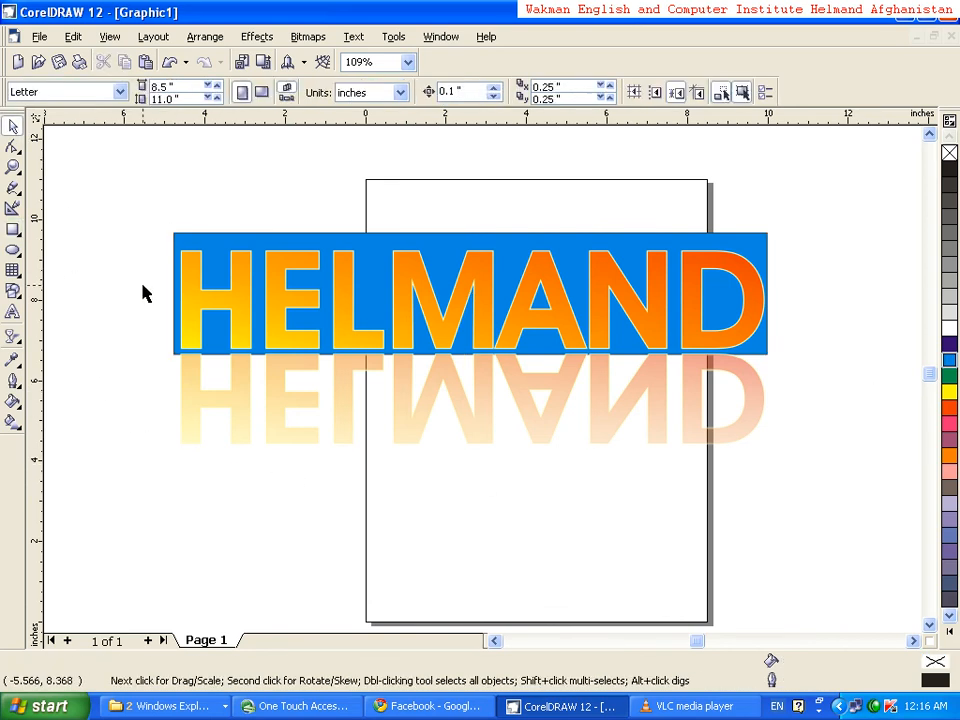
Group the cyan rectangle, the HELMAND text and its mirrored reflection into one object.
drag(114, 180, 898, 545)
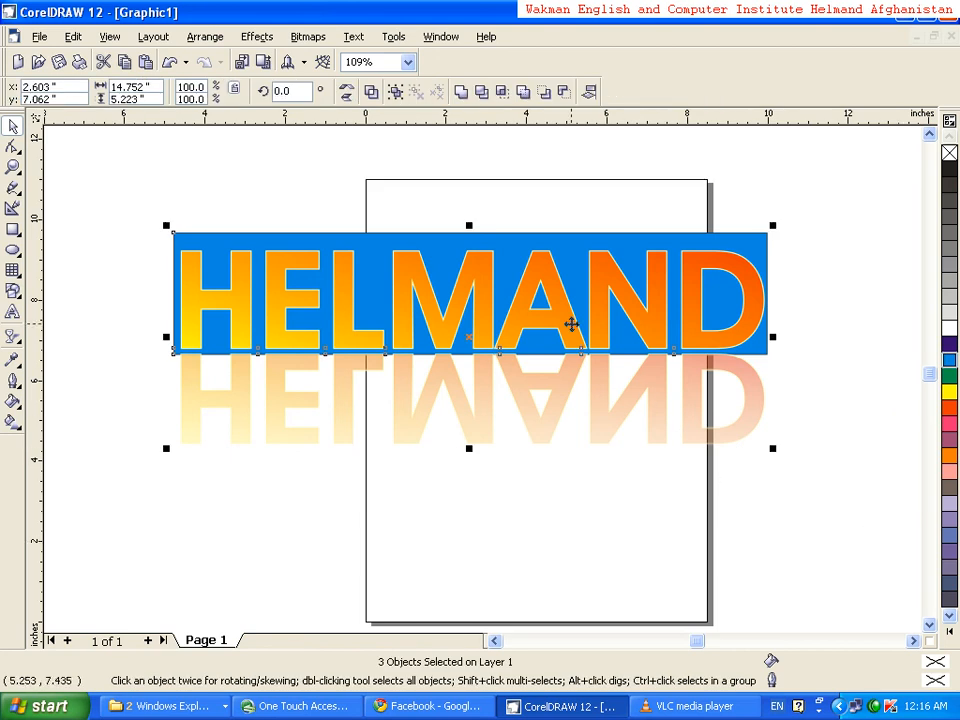
key(ctrl+g)
click(576, 514)
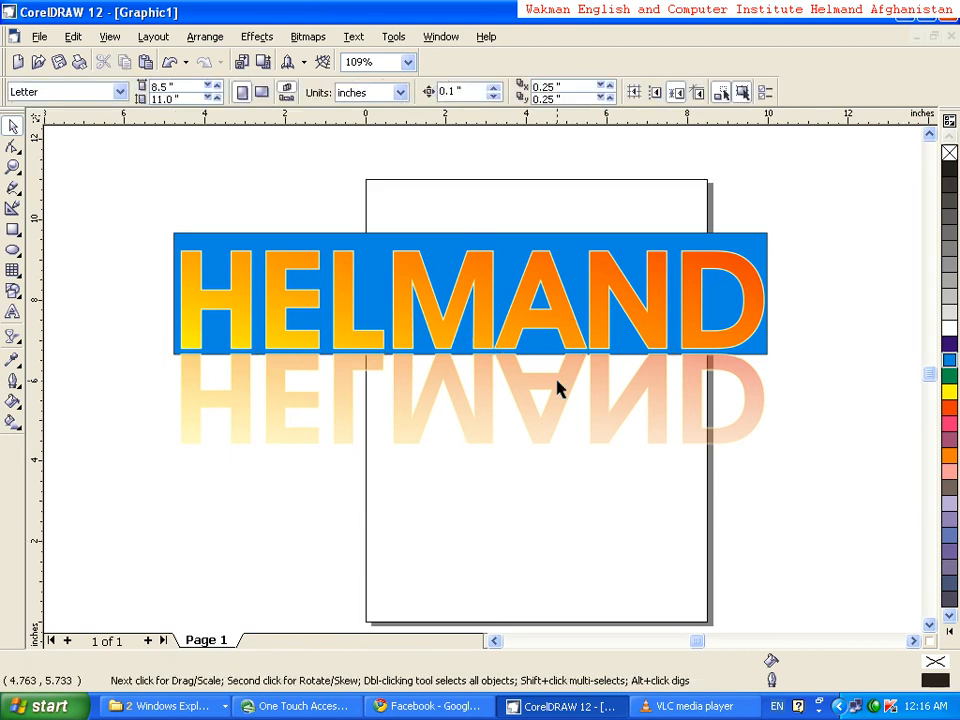
Move the HELMAND group up the page so its center sits at about (2.48, 8.02) inches, and deselect it.
drag(535, 303, 527, 211)
click(606, 497)
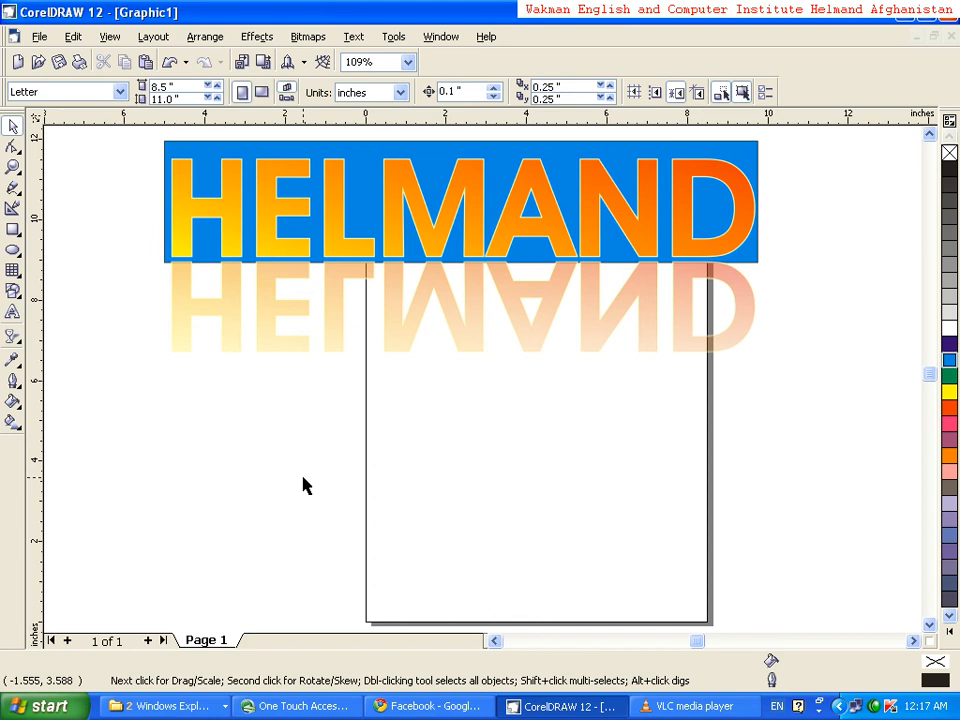
drag(465, 221, 476, 272)
click(467, 561)
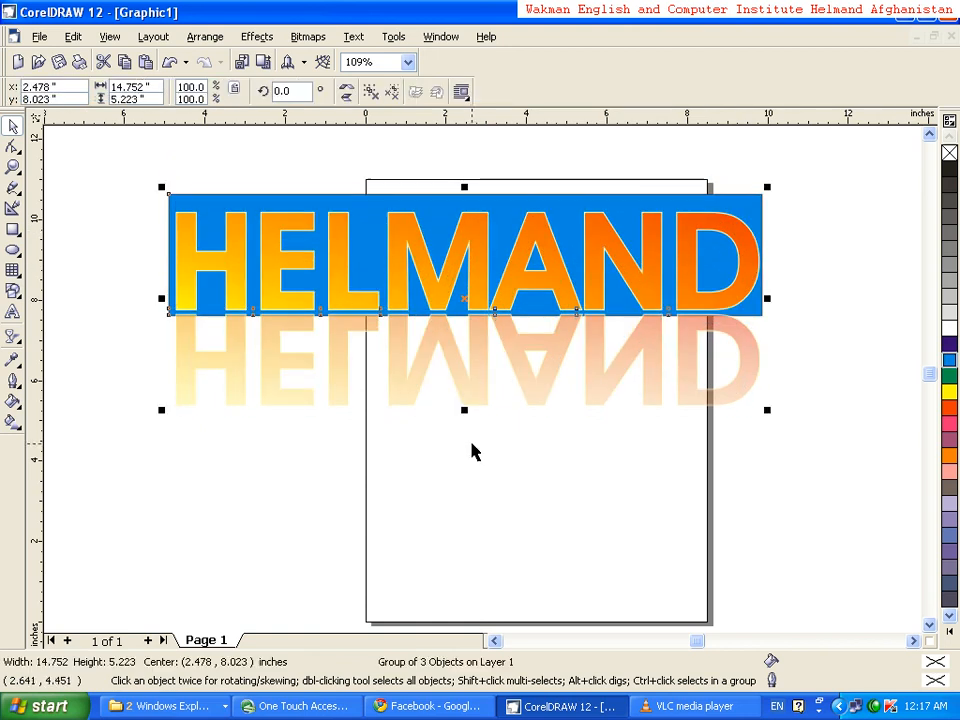
click(474, 484)
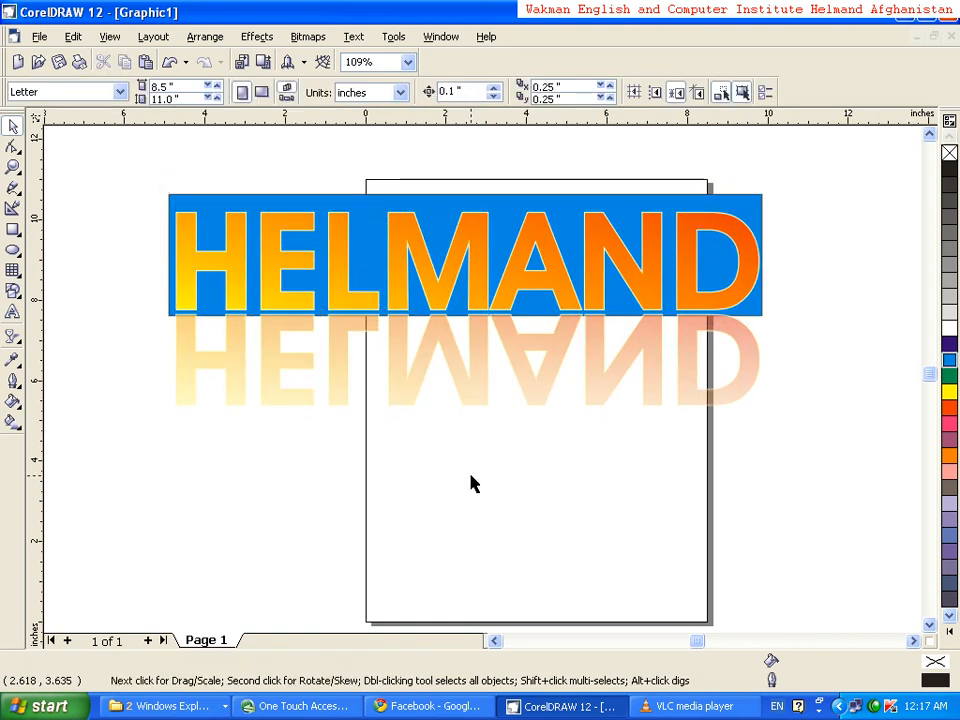